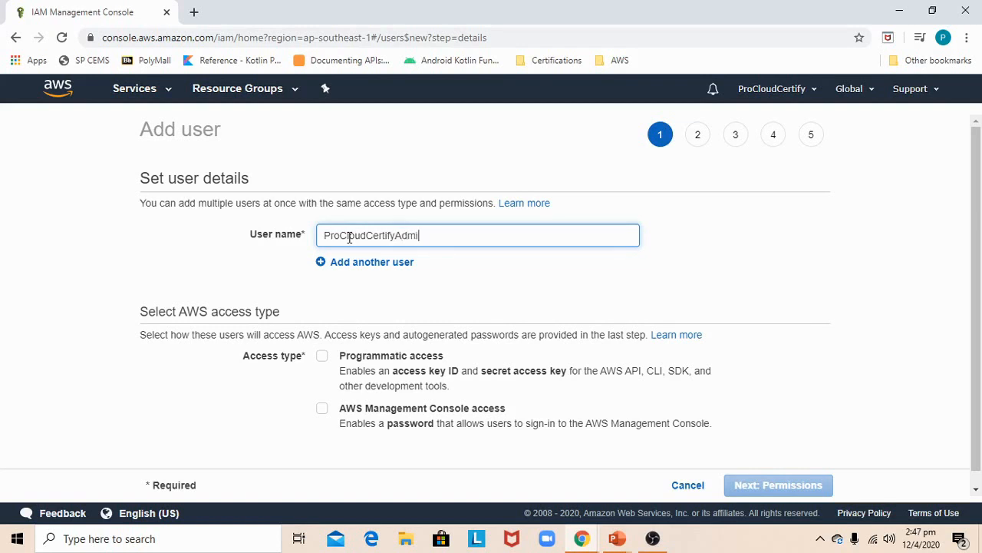
Finish entering the user name ProCloudCertifyAdmin and enable AWS Management Console access
scroll(323, 284, down, 1)
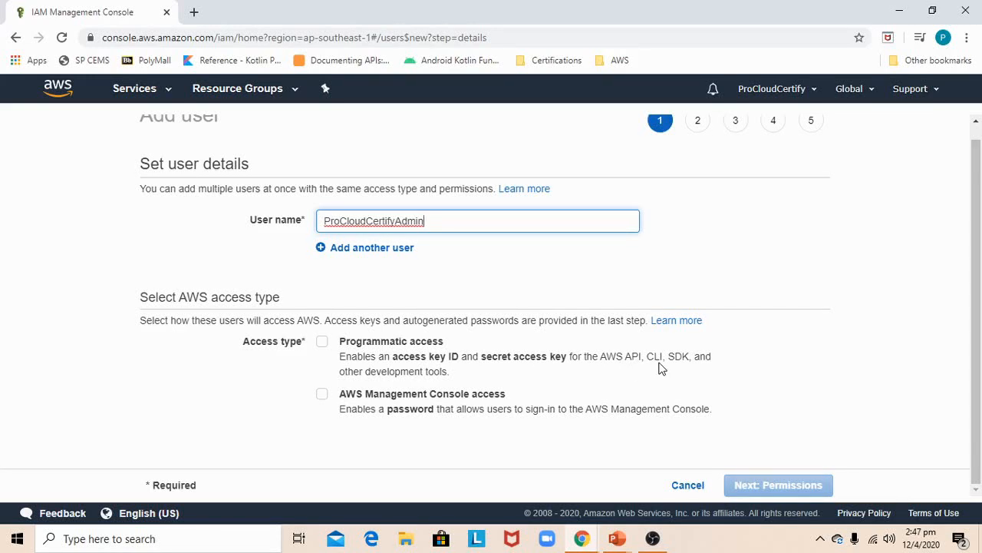
click(424, 439)
click(322, 394)
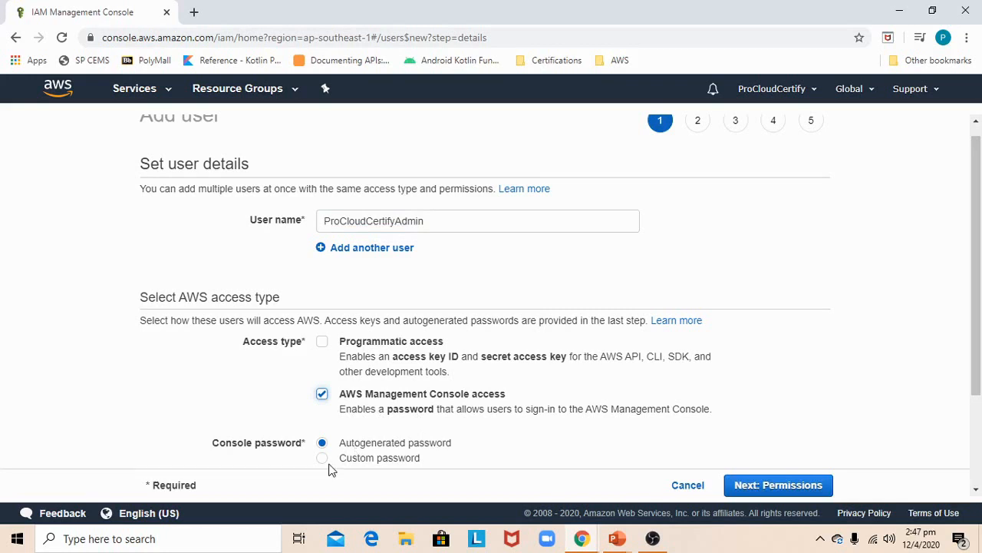
Choose a custom console password and enter it, keeping the password reset requirement
scroll(350, 387, down, 2)
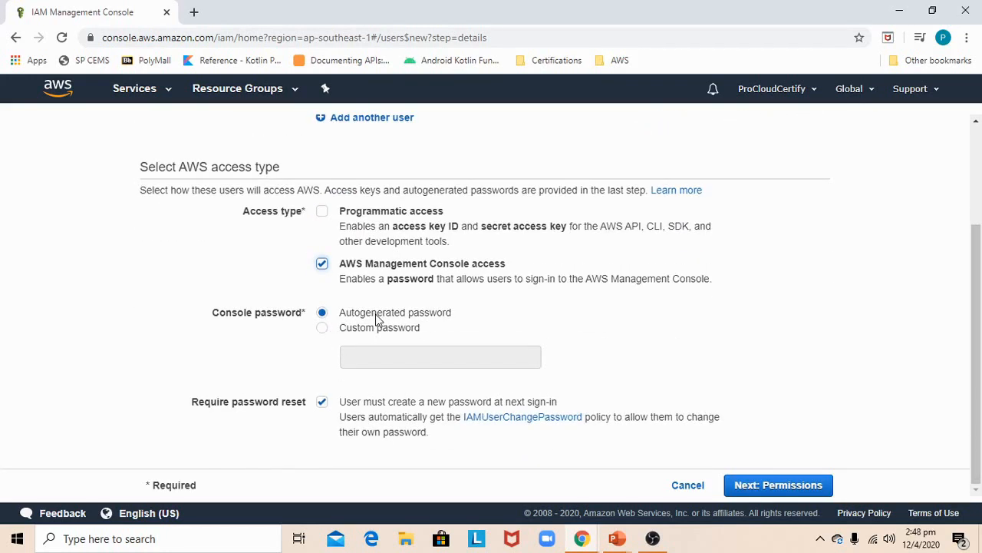
click(322, 329)
click(382, 358)
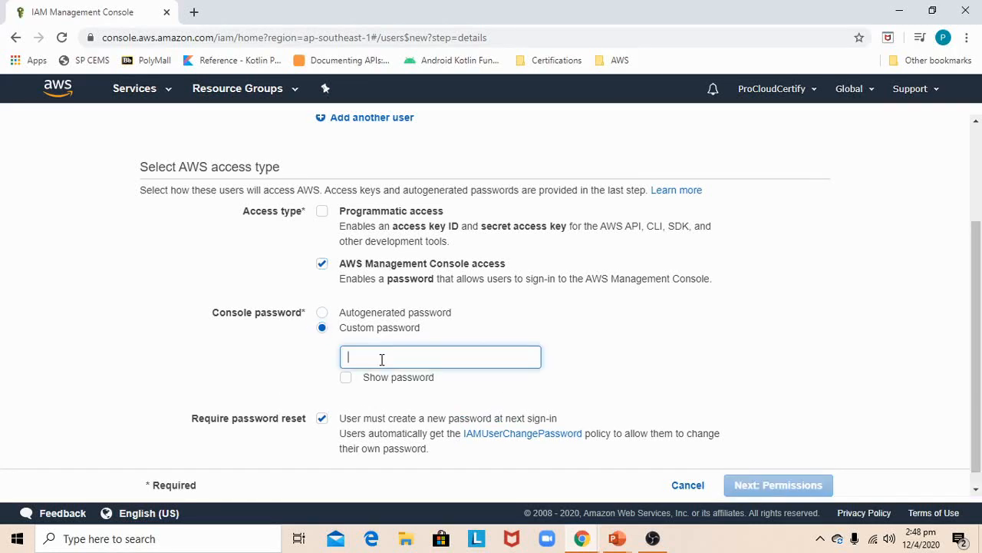
text(P)
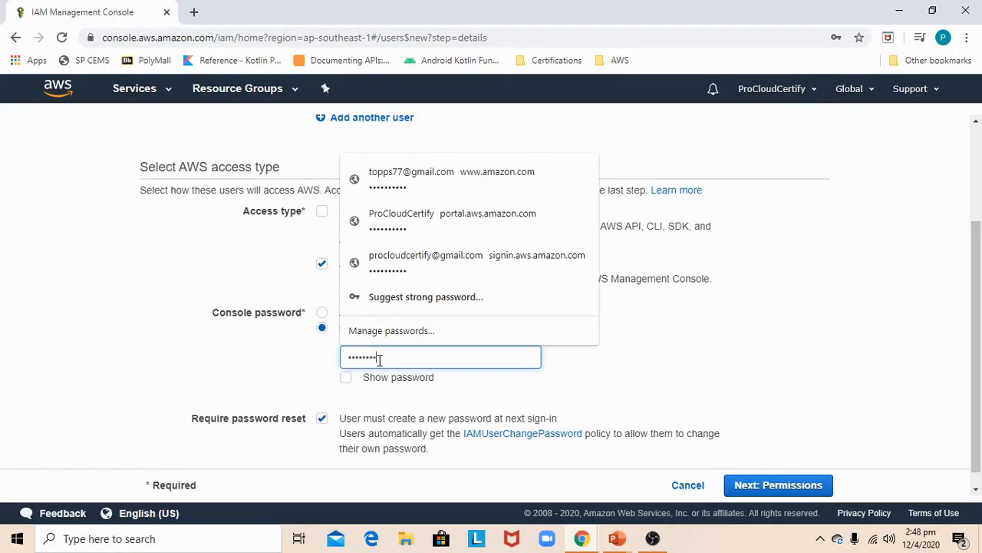
click(222, 390)
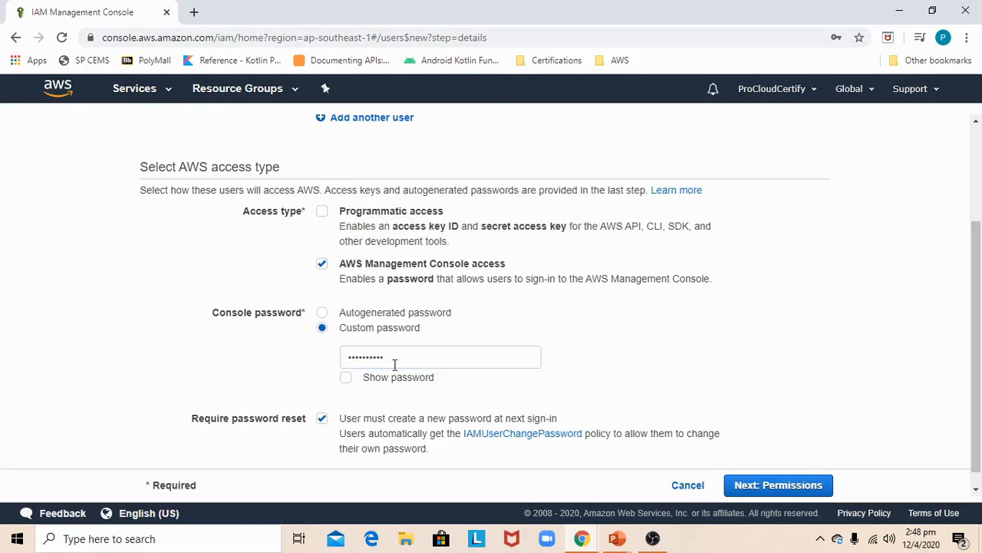
Advance to Set permissions, save the user's password in Chrome, and review the permissions boundary options
click(783, 487)
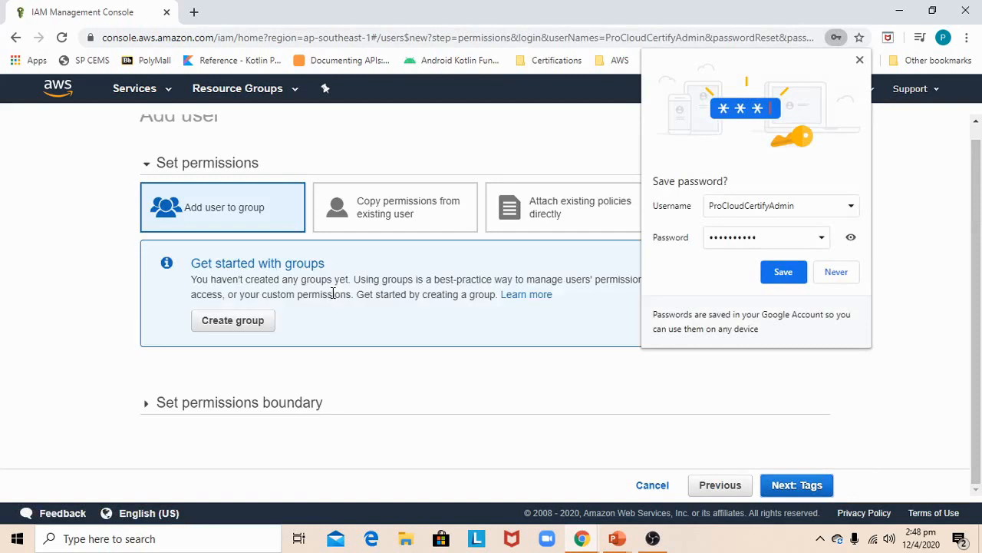
click(792, 273)
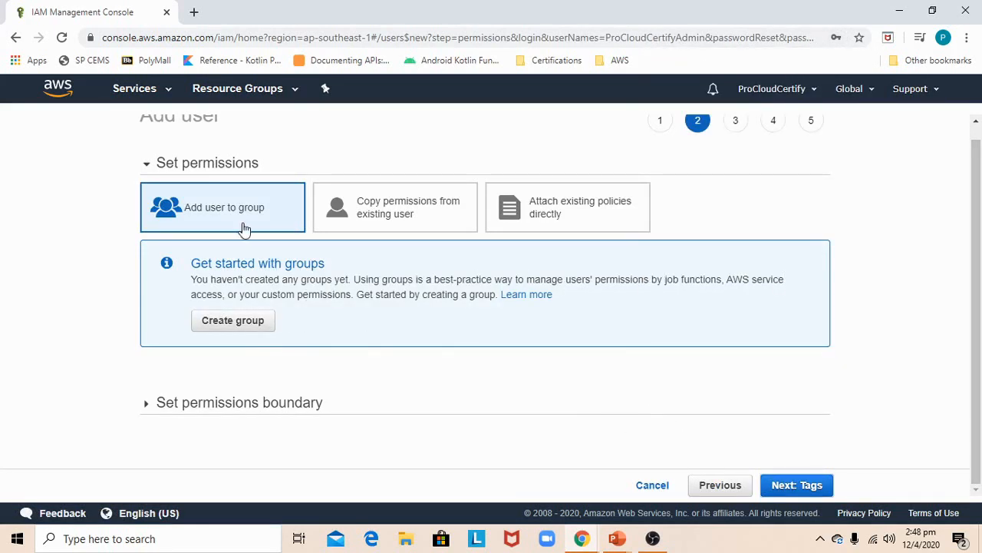
click(259, 402)
scroll(257, 407, down, 1)
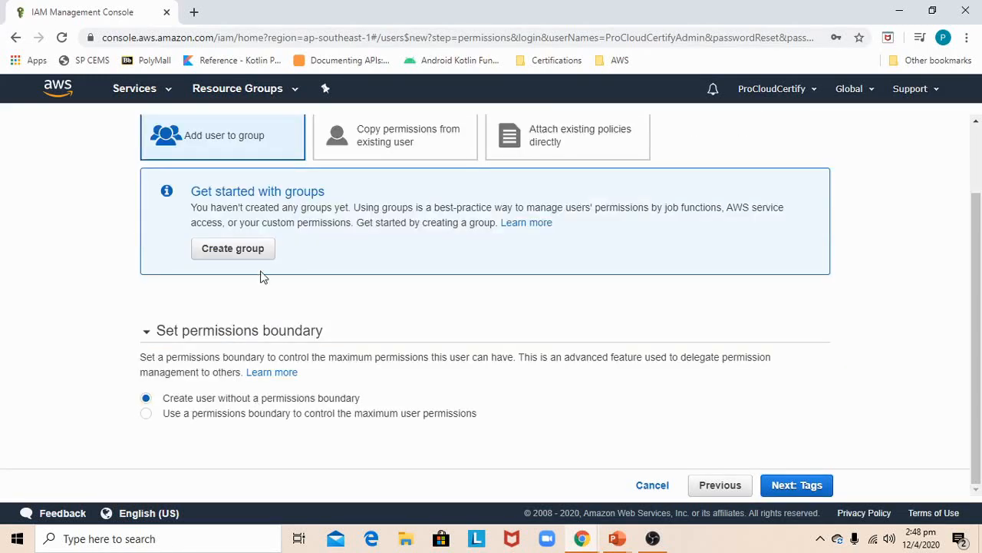
scroll(253, 223, up, 2)
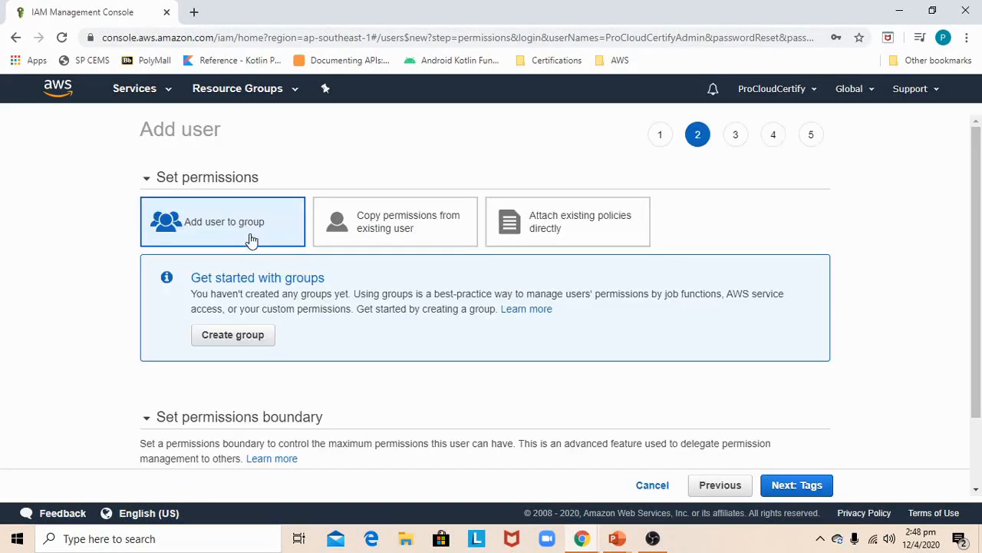
scroll(255, 275, down, 2)
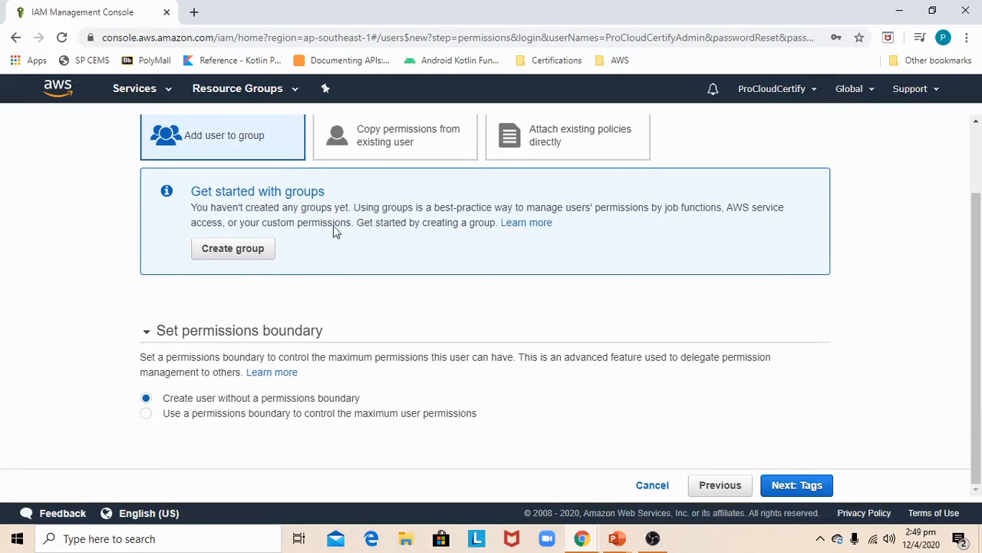
scroll(355, 239, up, 2)
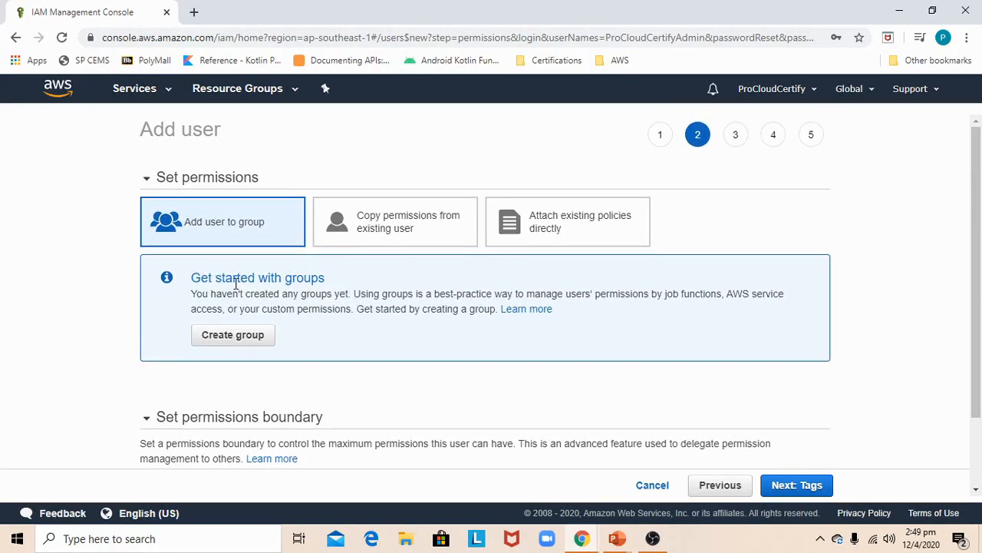
scroll(207, 411, down, 1)
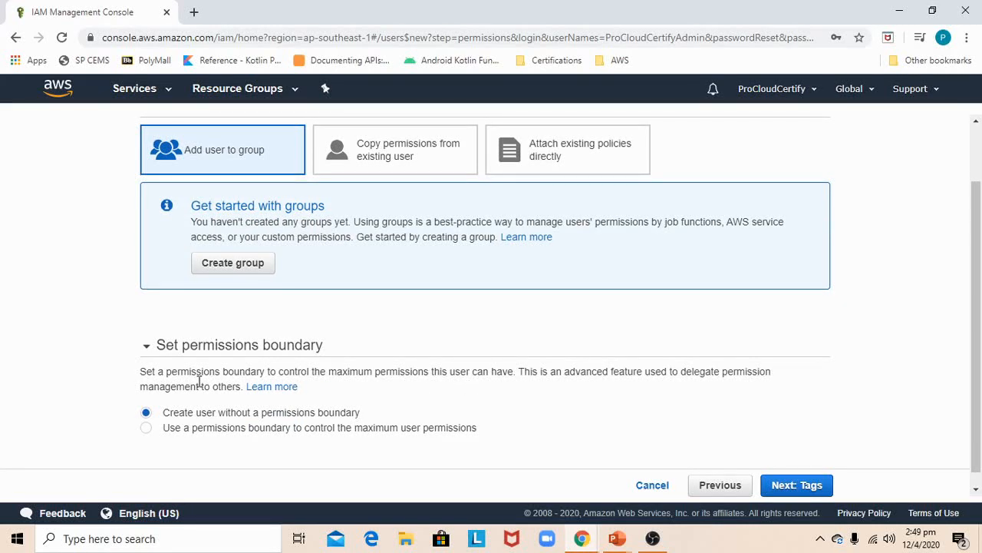
scroll(380, 364, up, 1)
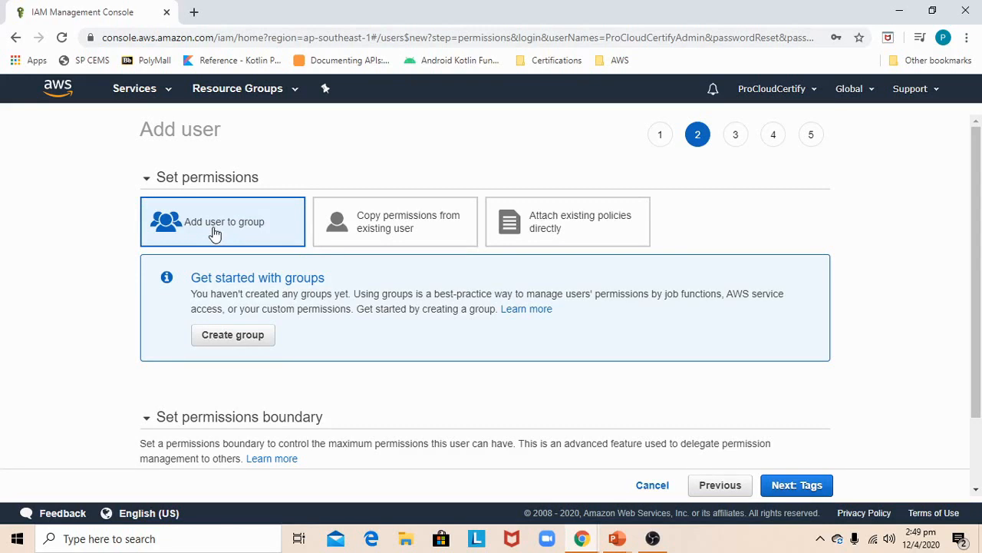
Attach AdministratorAccess directly to the user, found by searching 'ad', and continue to Tags
click(548, 231)
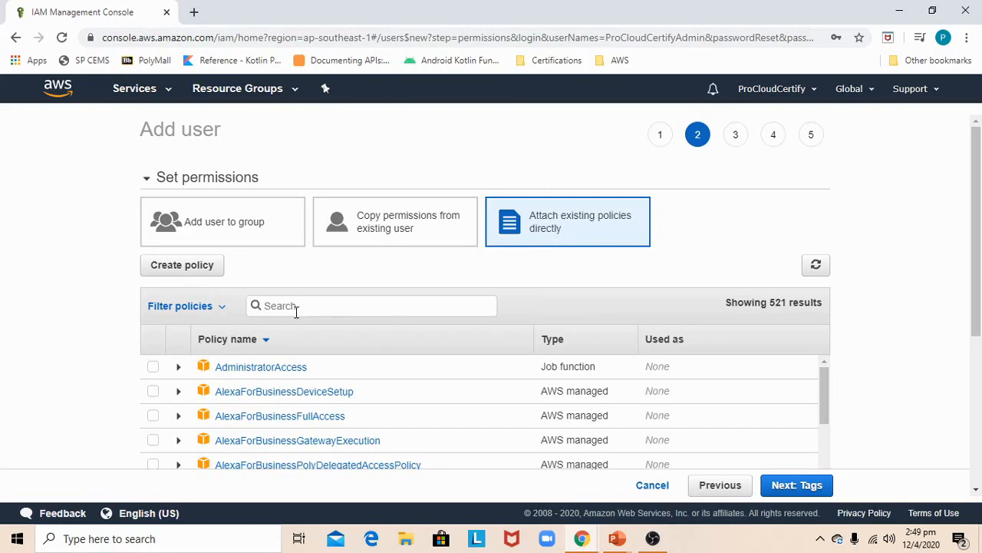
scroll(253, 338, down, 2)
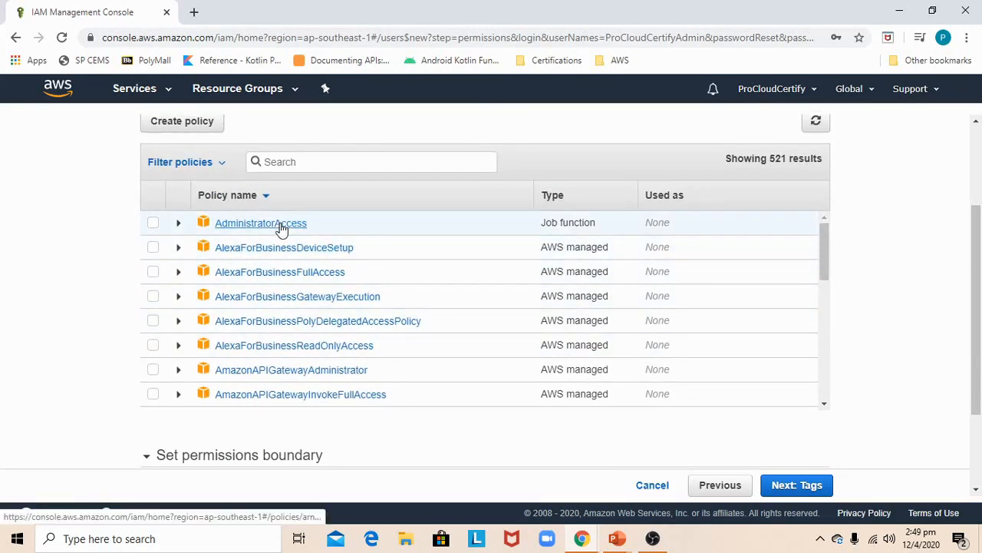
click(153, 225)
click(334, 163)
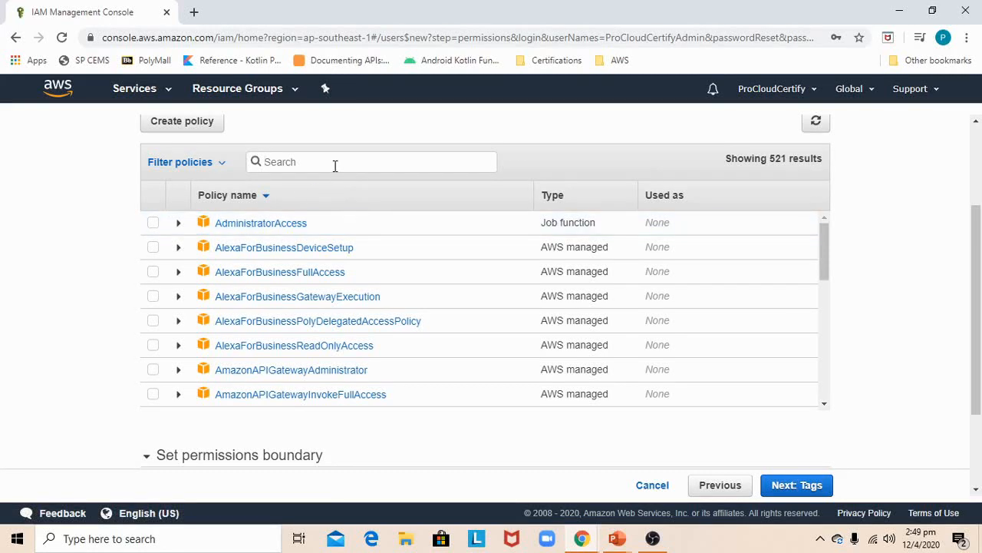
text(admin)
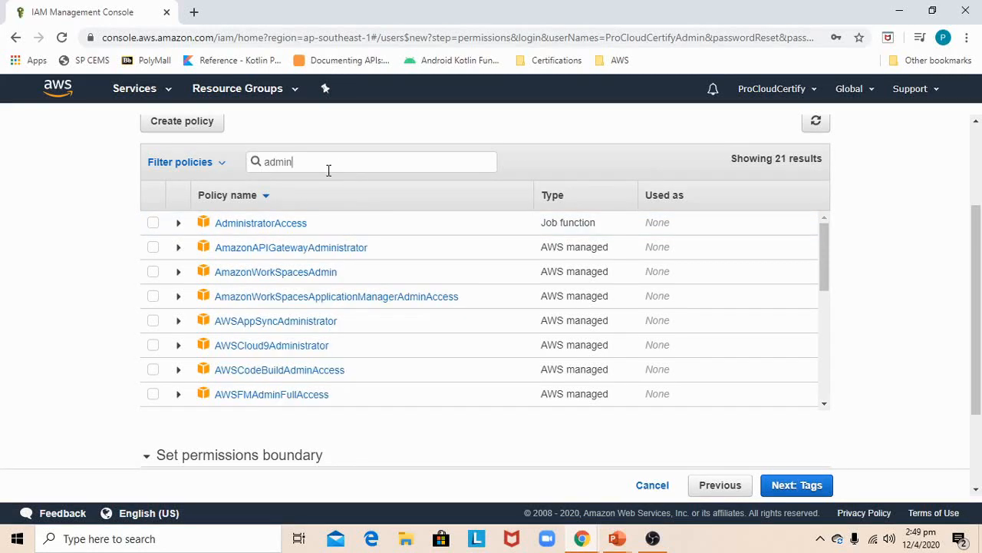
click(152, 223)
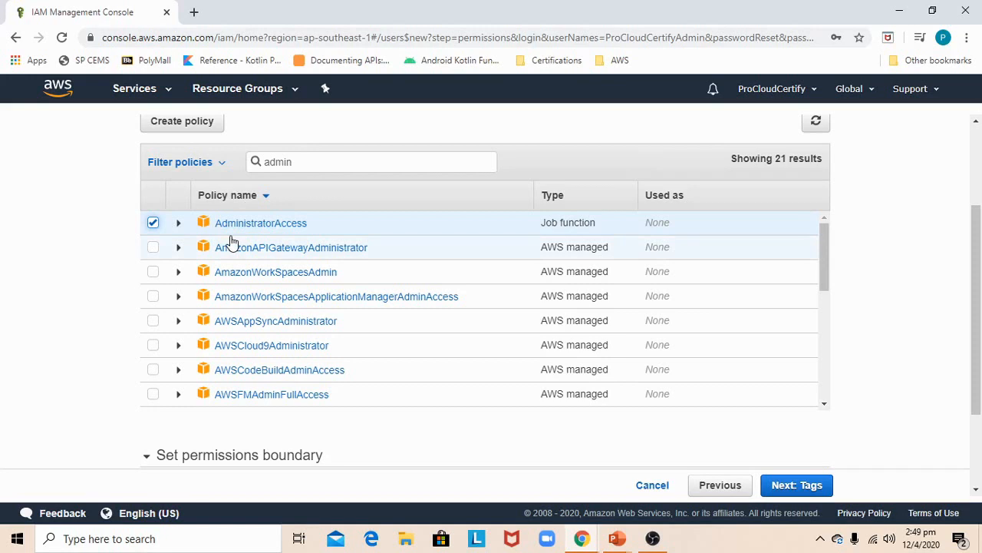
click(801, 489)
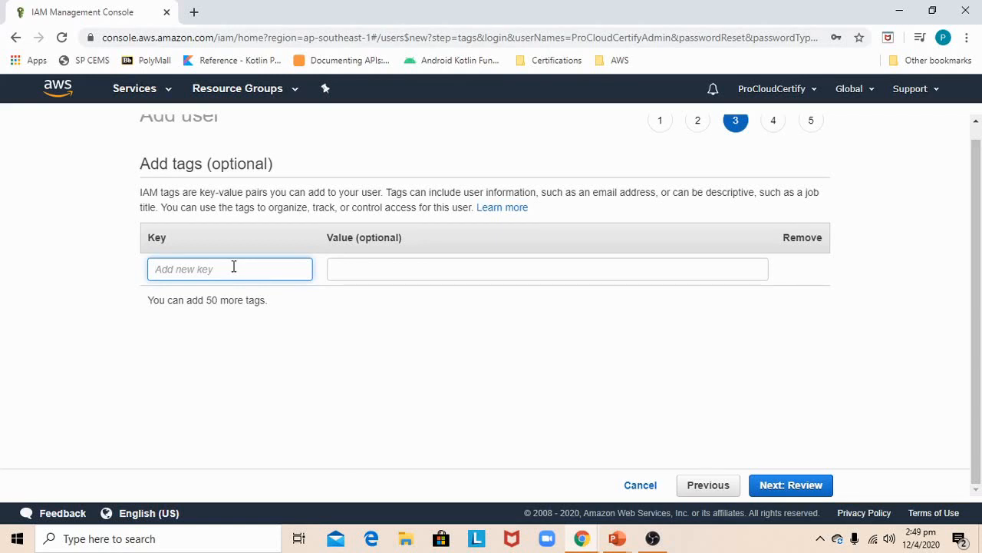
Add the tag ProCloudCertify with value Admin to the user
text(ProCloudC)
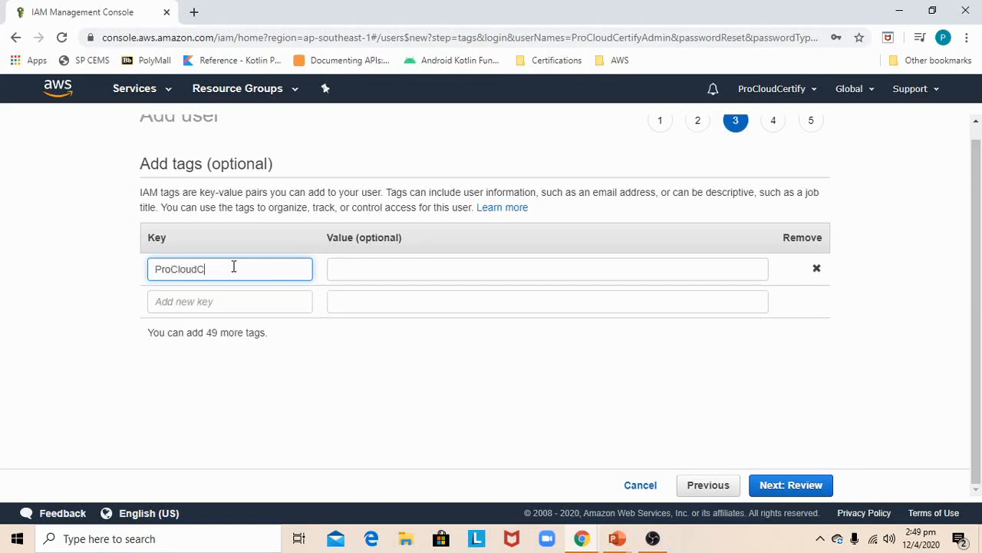
text(ertify)
key(Tab)
text(Admon)
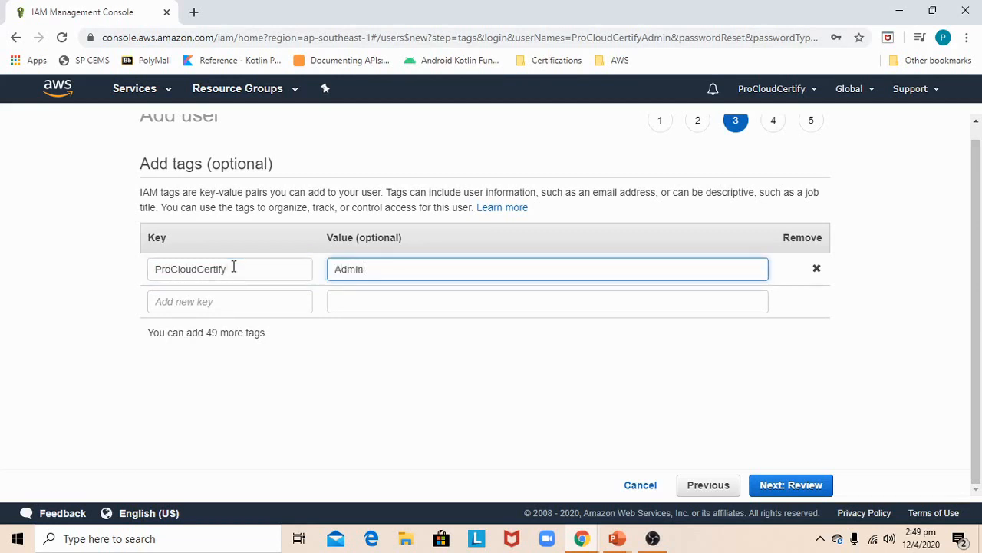
Review the user summary and create the user ProCloudCertifyAdmin
click(812, 491)
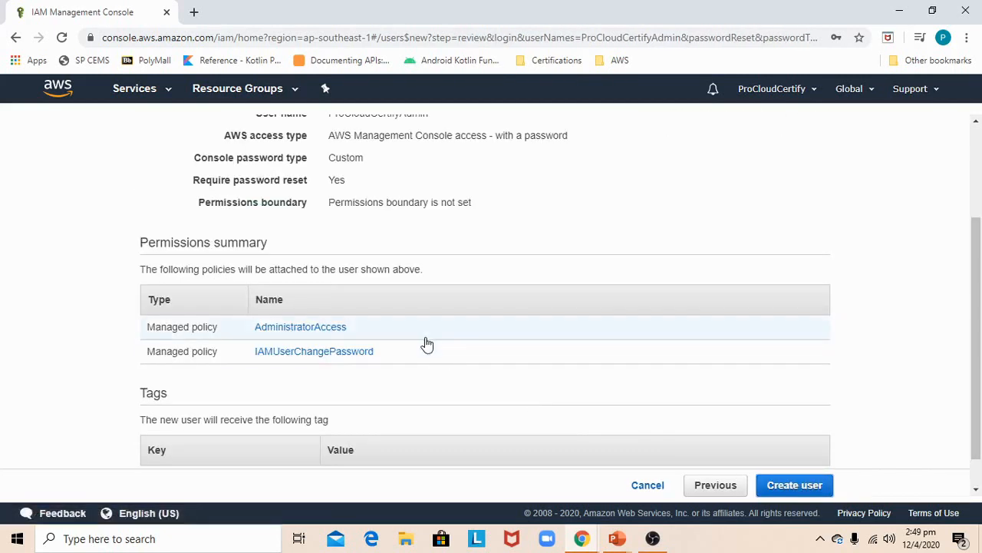
scroll(428, 340, up, 3)
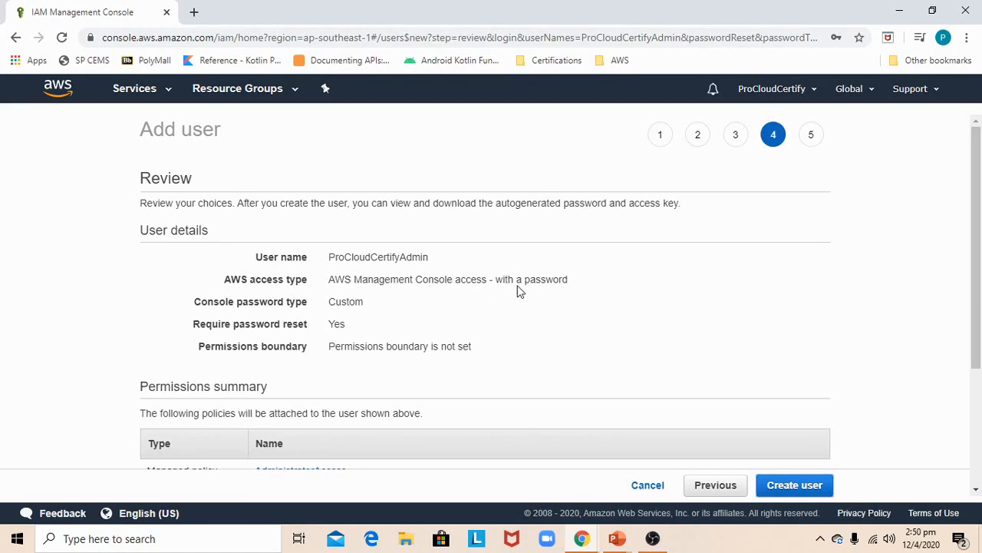
scroll(362, 304, down, 1)
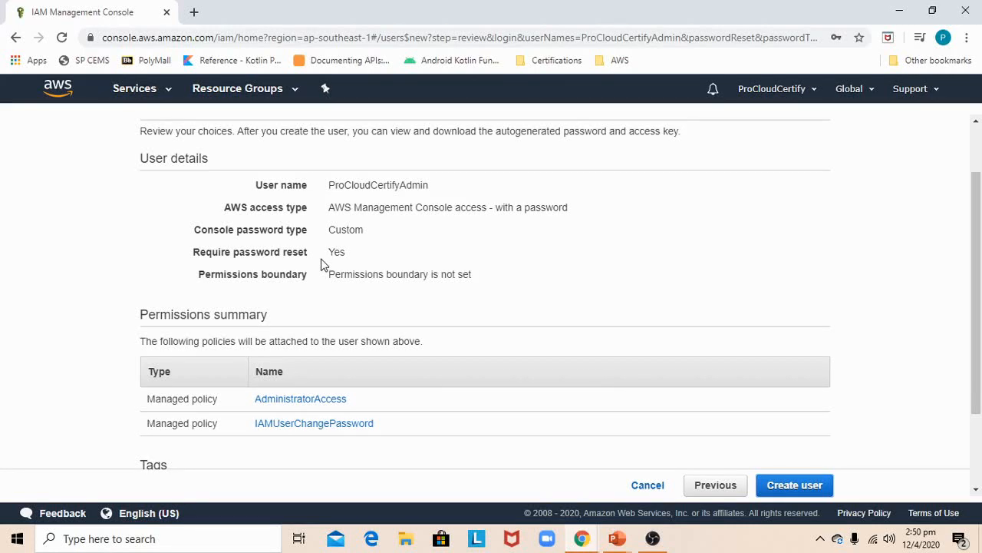
scroll(323, 266, down, 2)
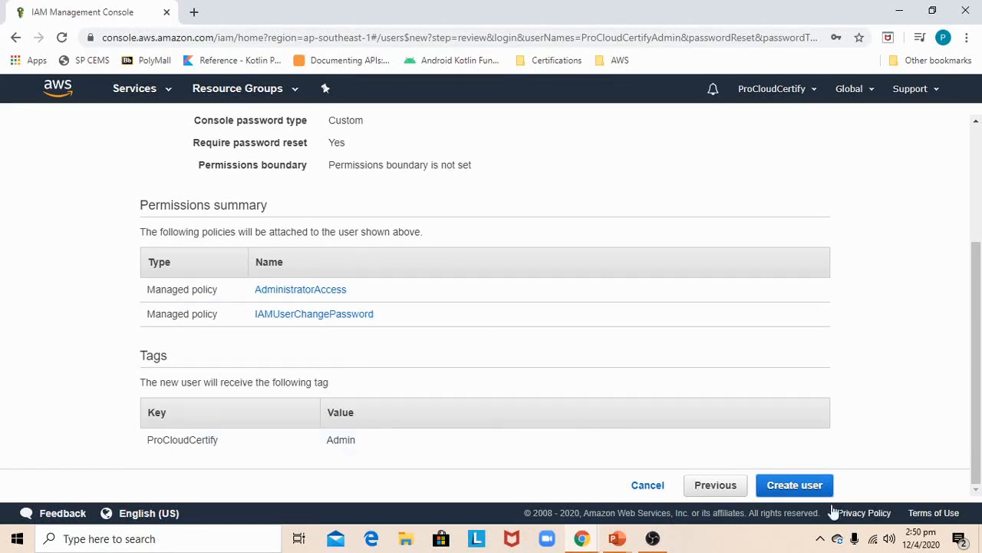
click(799, 486)
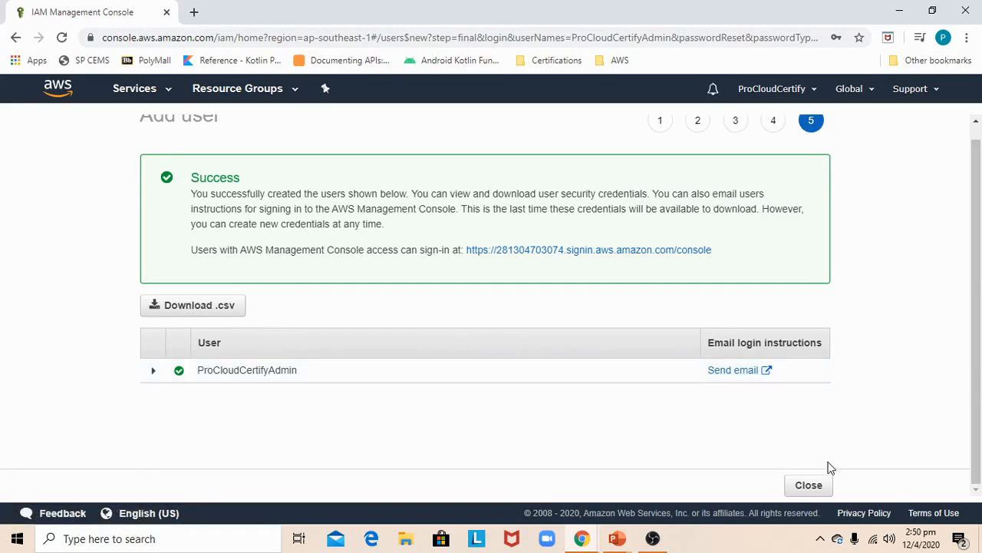
Close the wizard and reach the Groups page through the dashboard's group advice
click(819, 485)
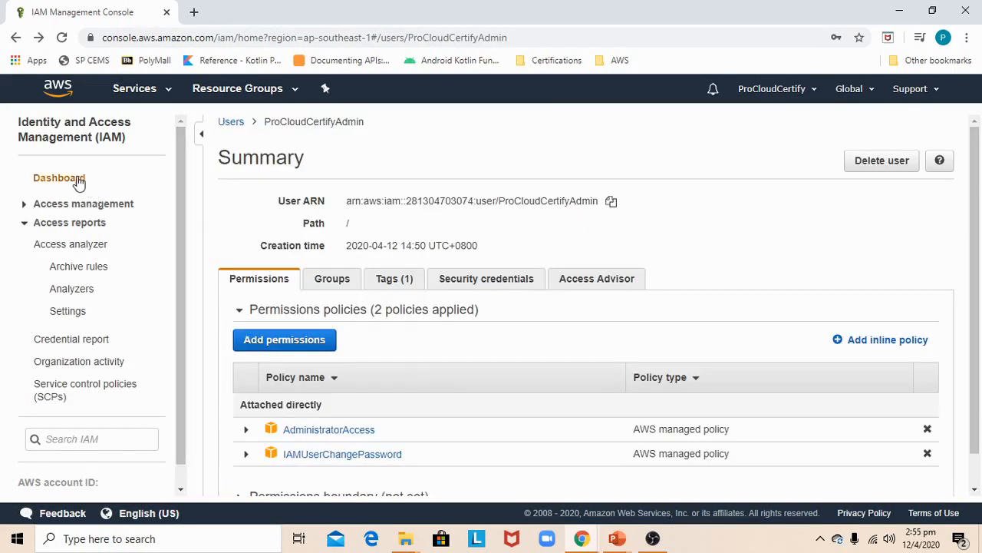
click(74, 181)
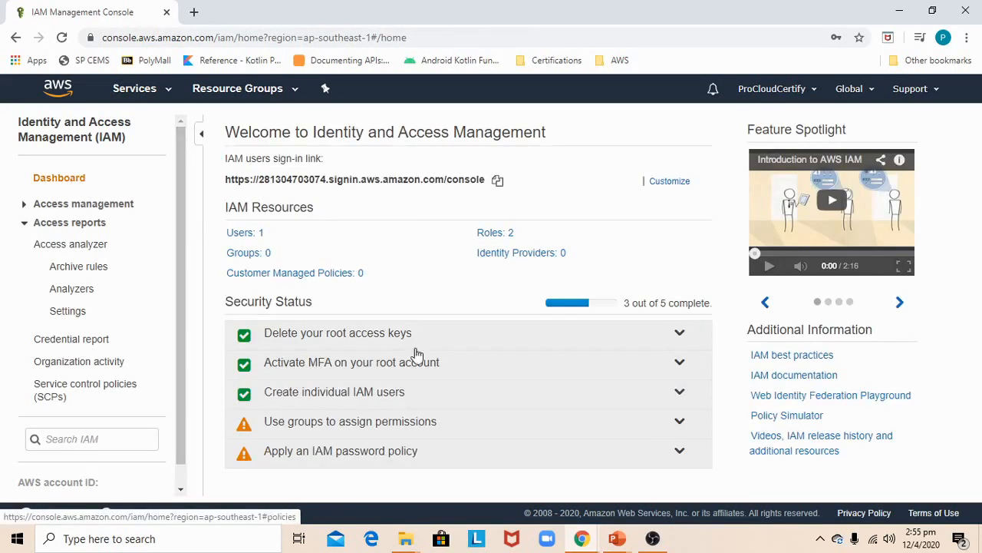
click(410, 430)
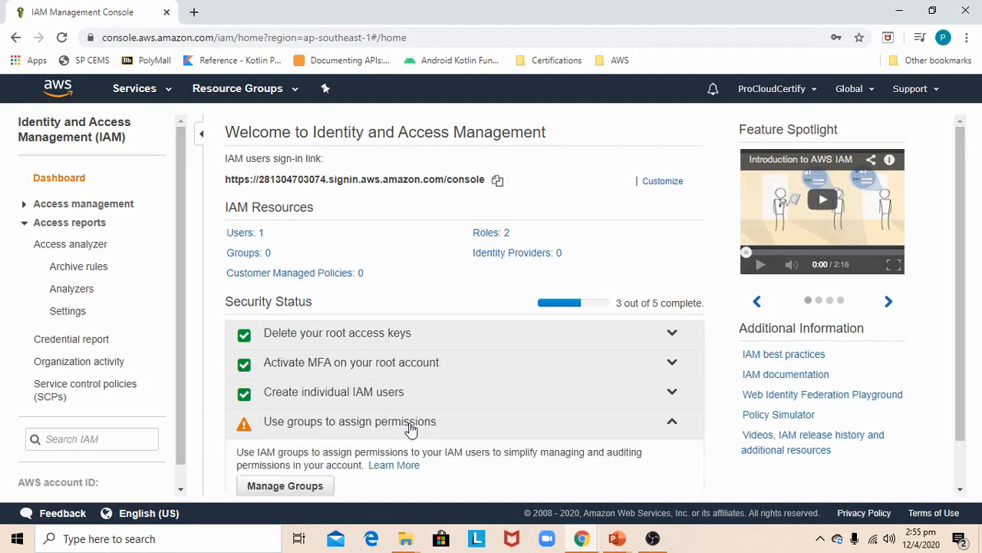
scroll(394, 417, down, 1)
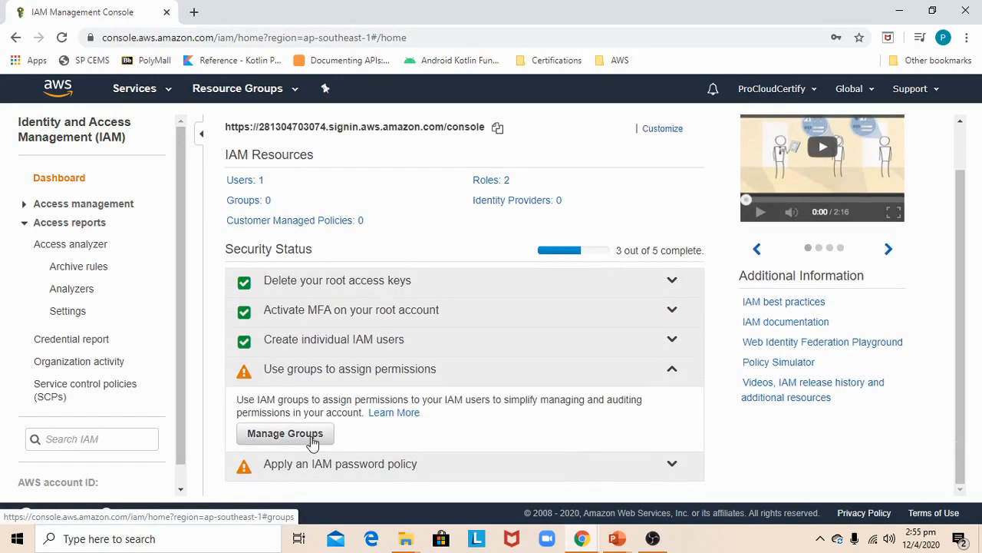
click(285, 432)
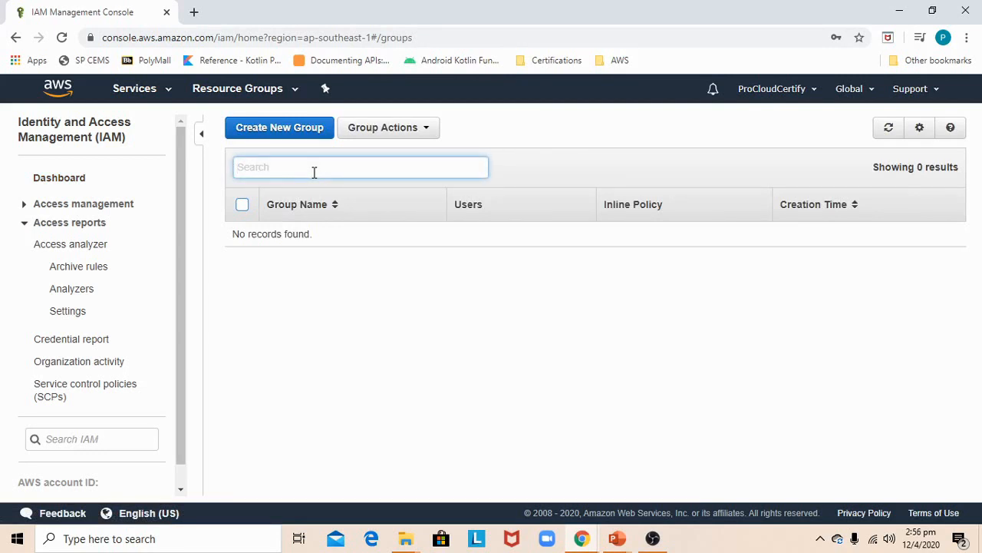
Search groups for 'D' to confirm no Developers group exists, then start a new group
text(Developers)
click(353, 275)
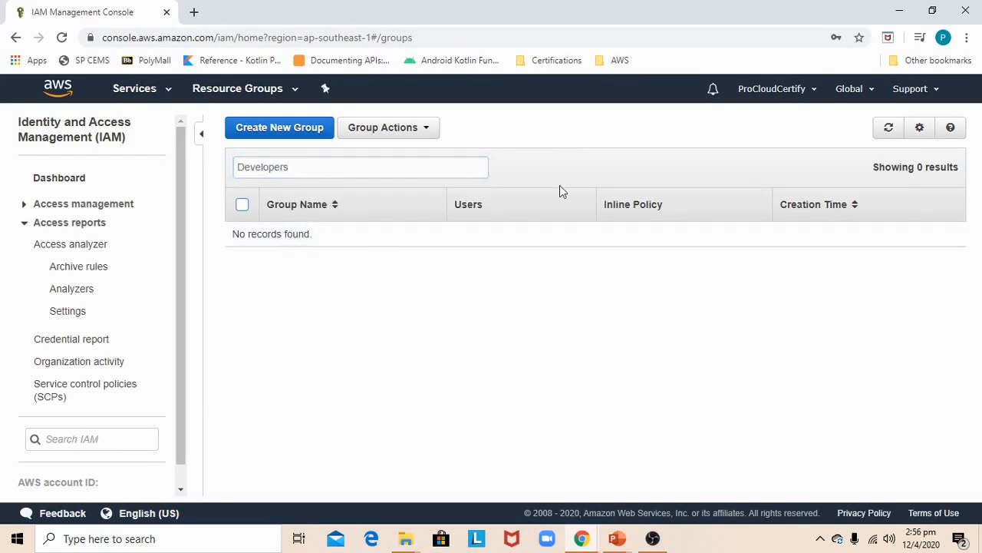
click(294, 129)
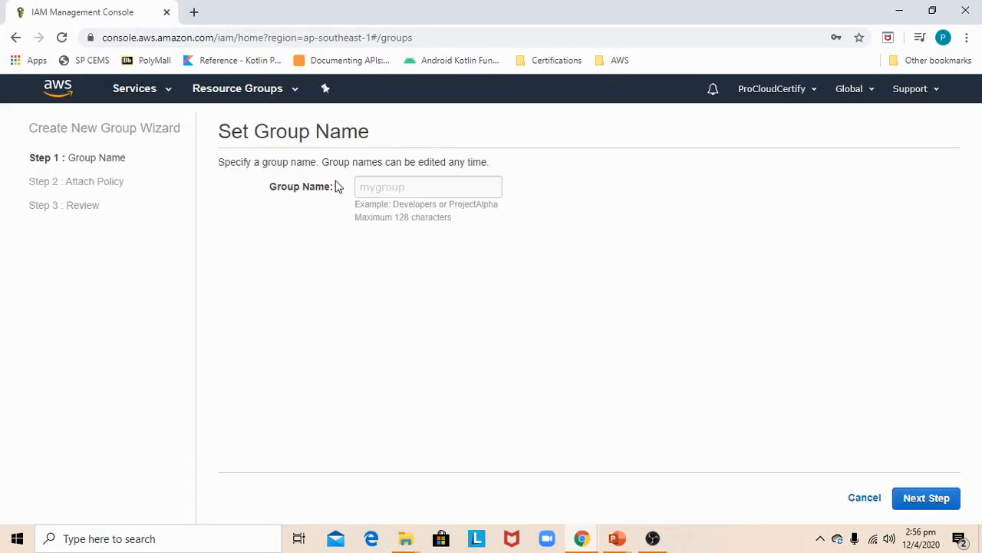
Name the group Developers and continue to attaching policies
click(378, 189)
text(De)
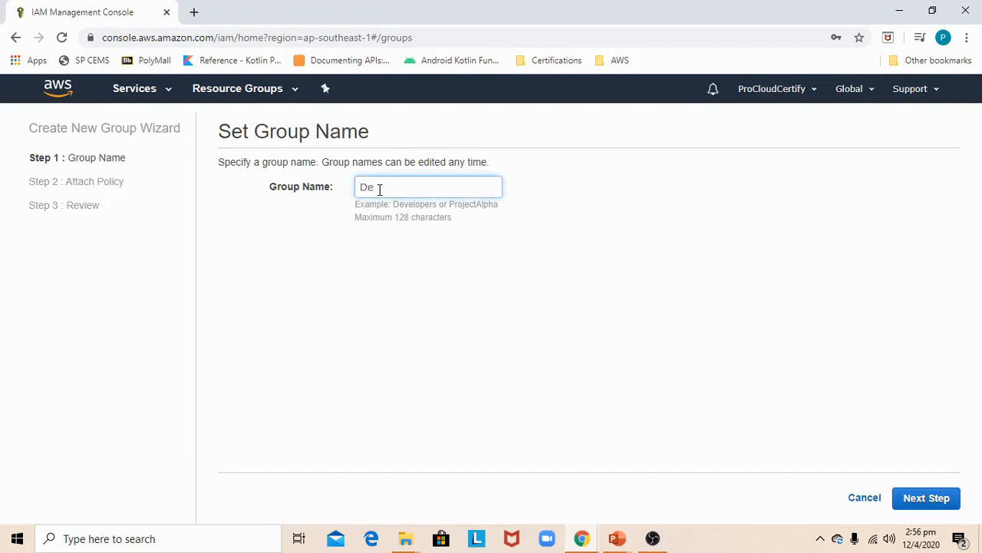
text(velopers)
click(924, 499)
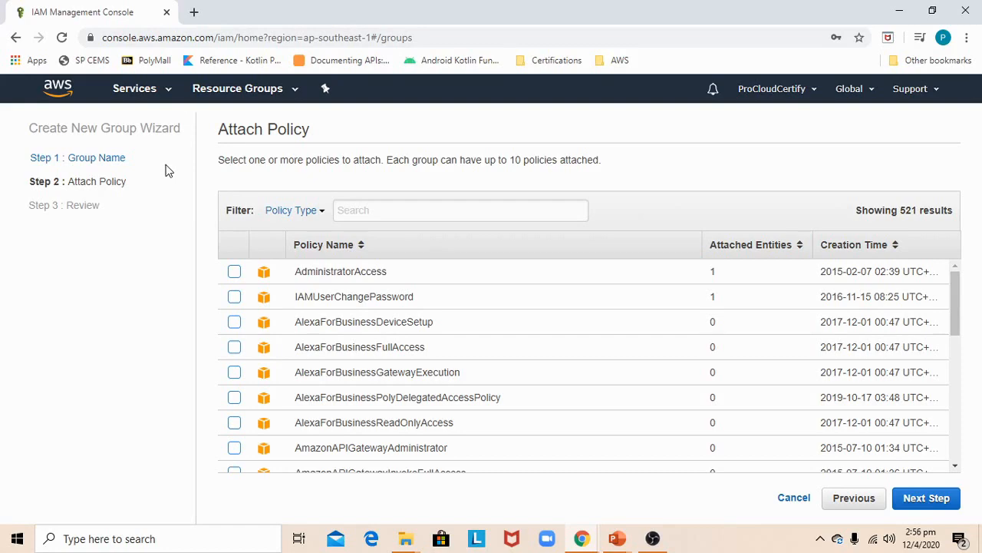
Filter policies by 'ec', select AmazonEC2ReadOnlyAccess, and continue to the Review step
scroll(382, 330, down, 1)
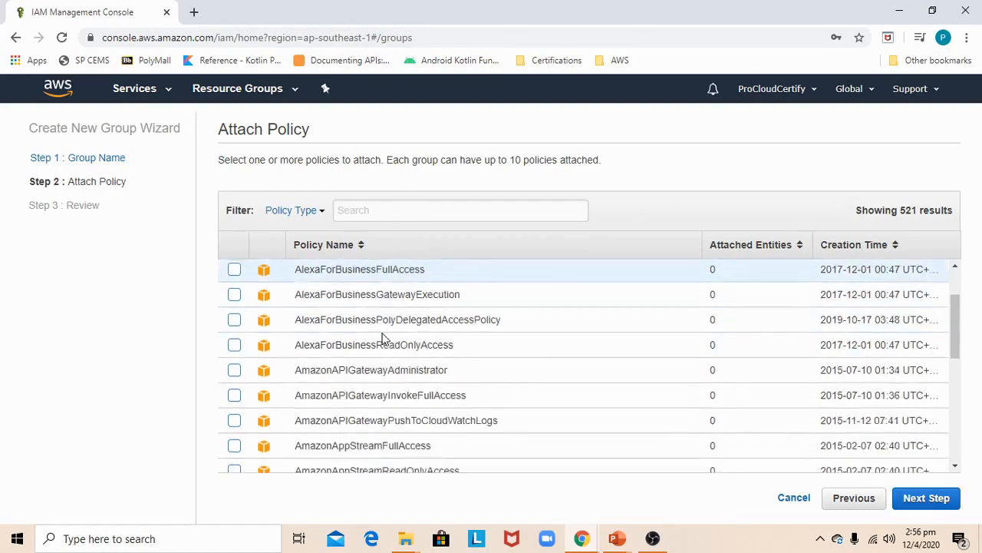
scroll(382, 337, down, 1)
click(385, 212)
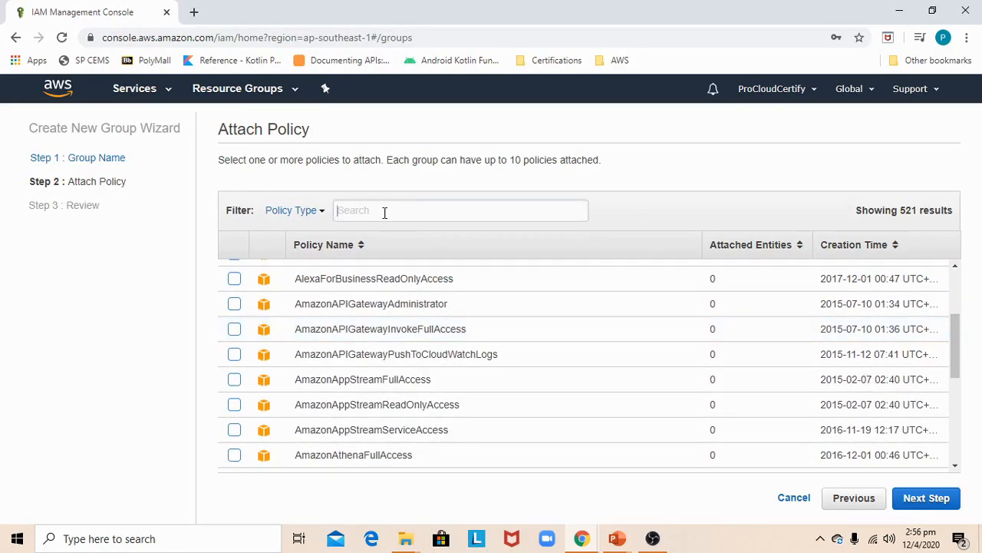
scroll(397, 284, down, 2)
scroll(399, 288, down, 2)
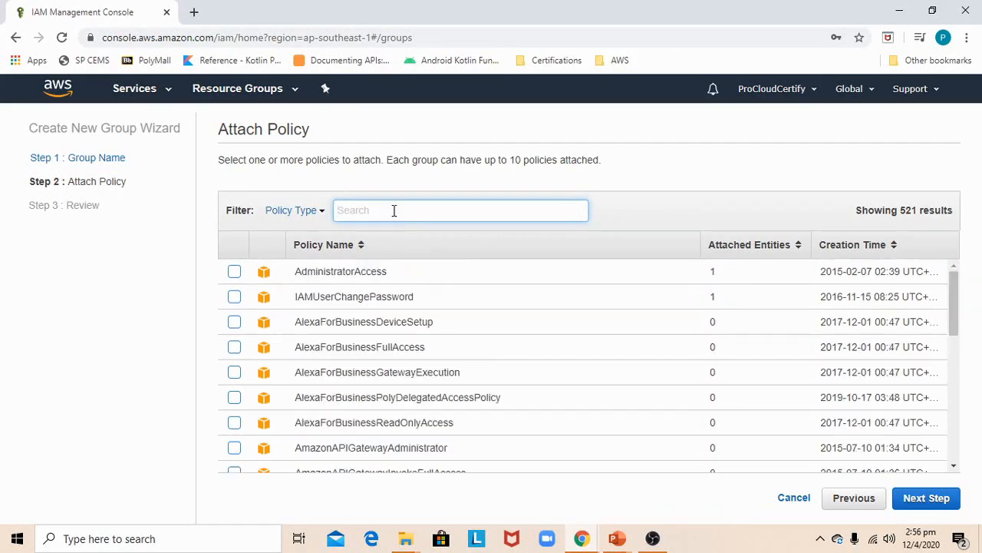
text(ec)
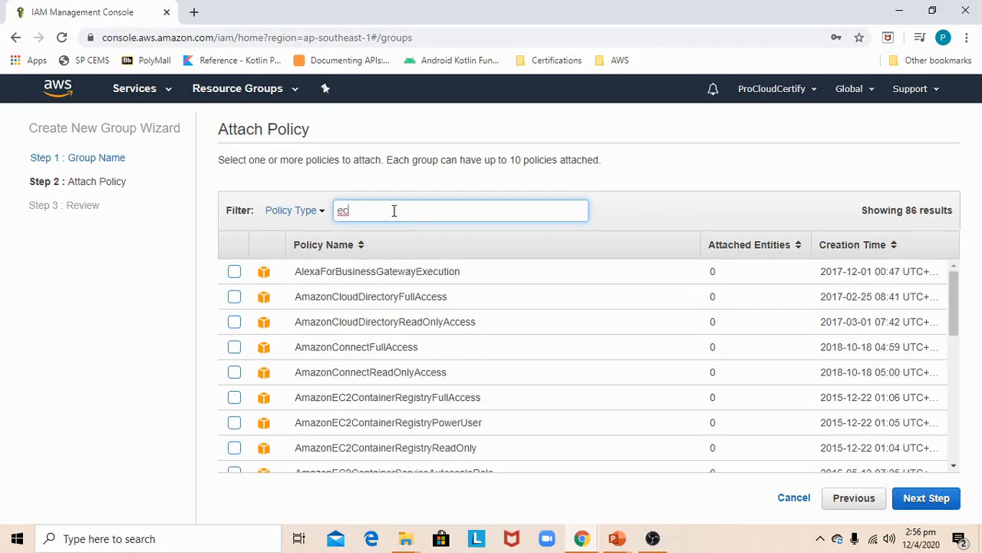
scroll(400, 268, down, 1)
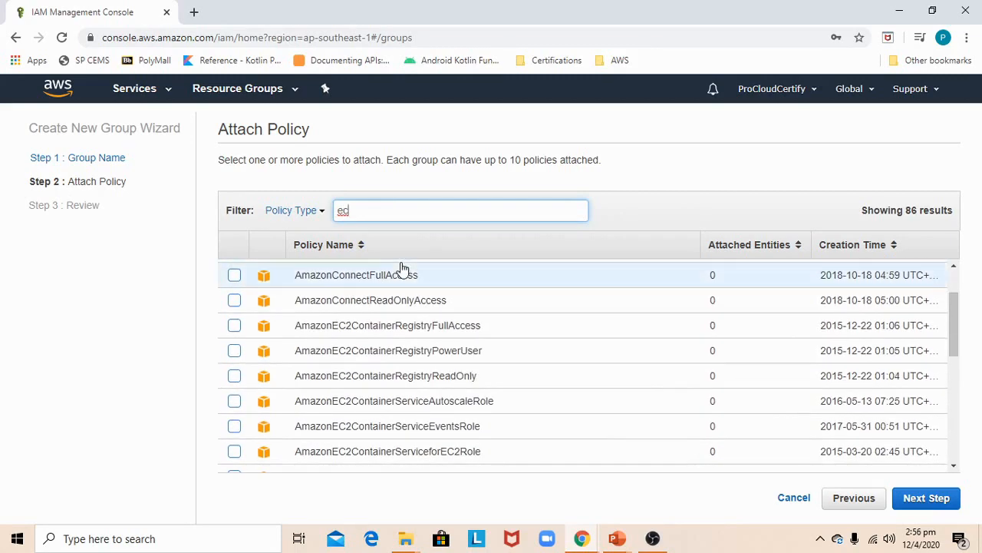
scroll(403, 268, down, 2)
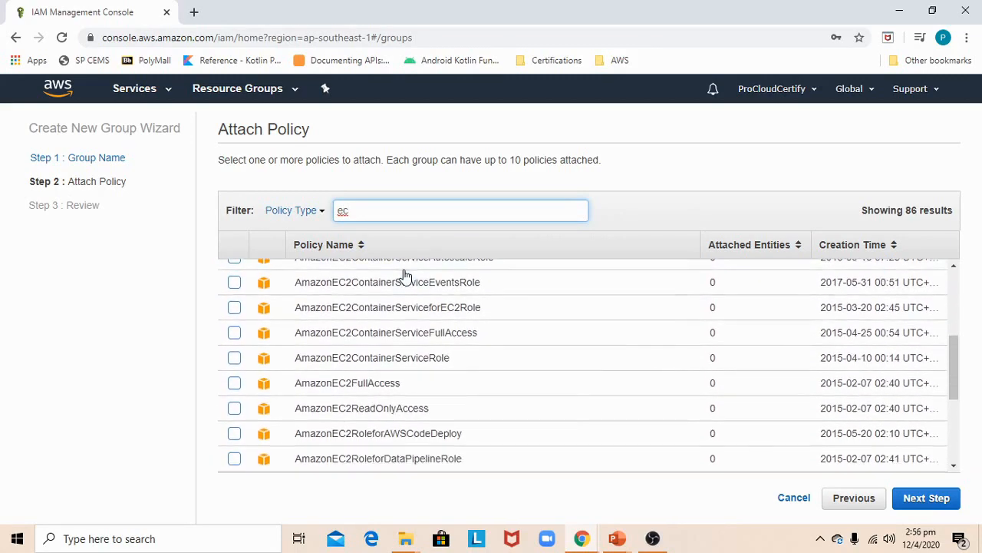
click(389, 391)
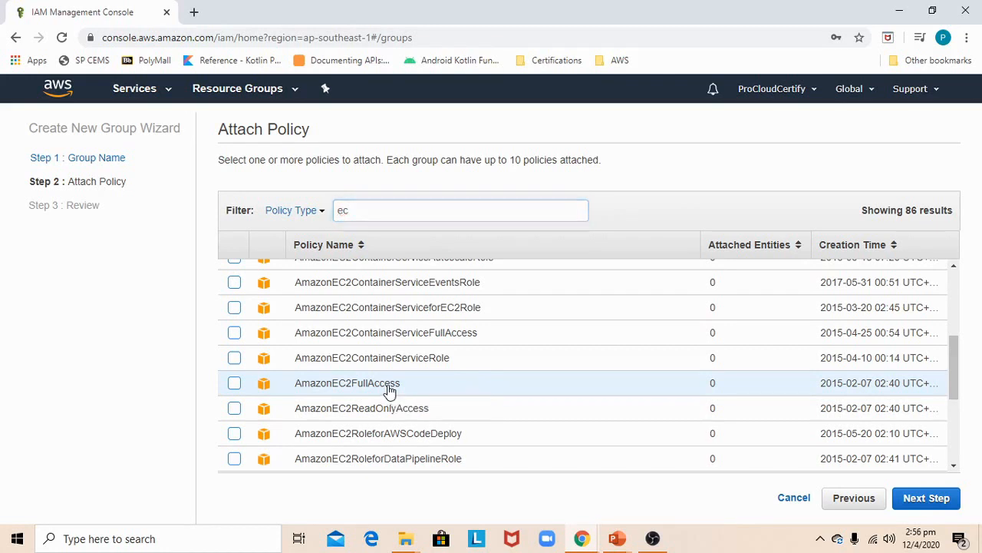
click(234, 409)
click(930, 499)
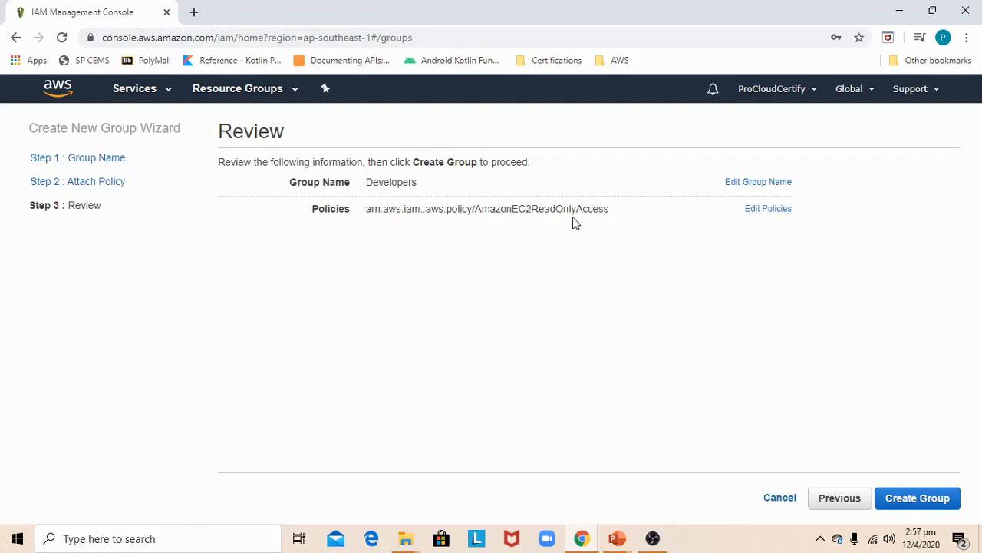
Create the Developers group and return to the IAM dashboard
click(921, 499)
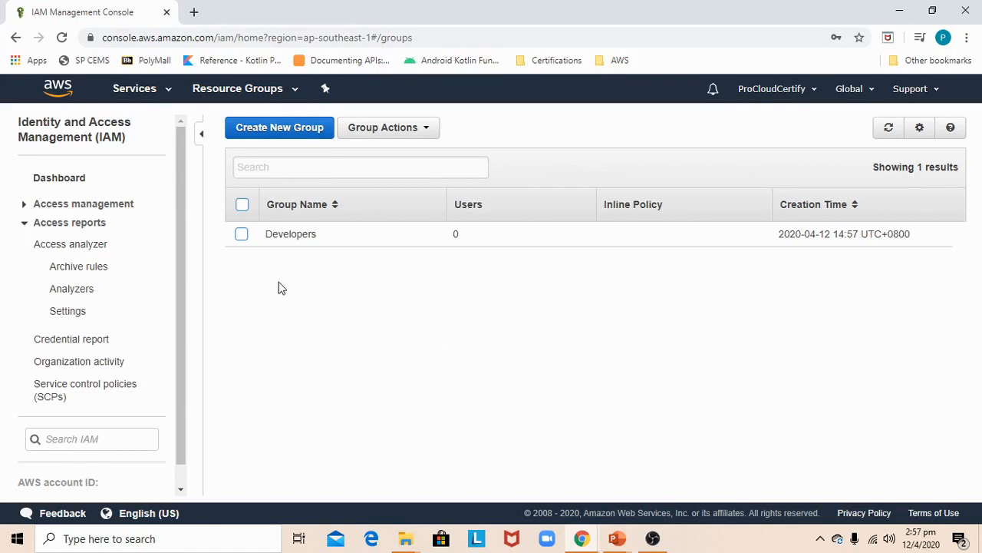
click(63, 178)
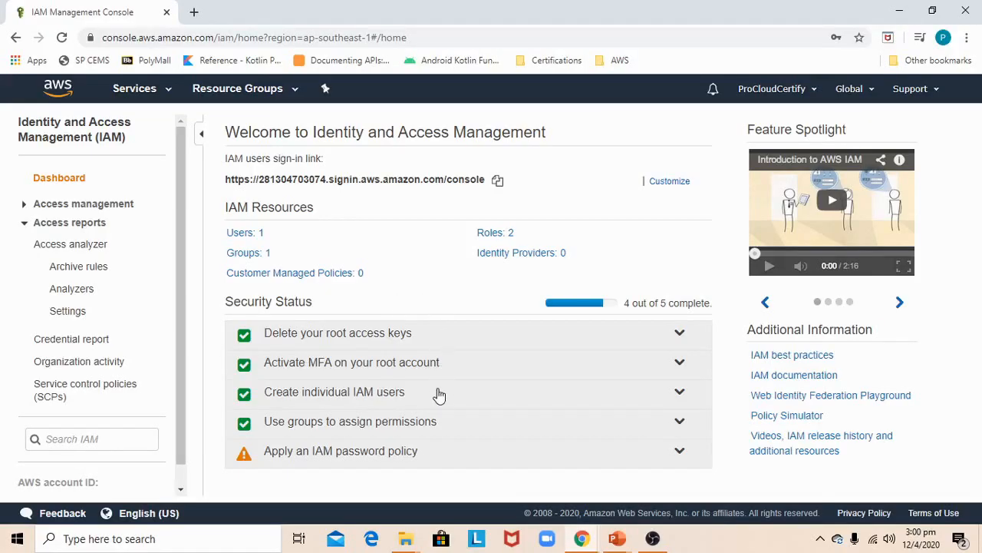
Expand the password policy check and open Set password policy via Manage Password Policy
click(410, 453)
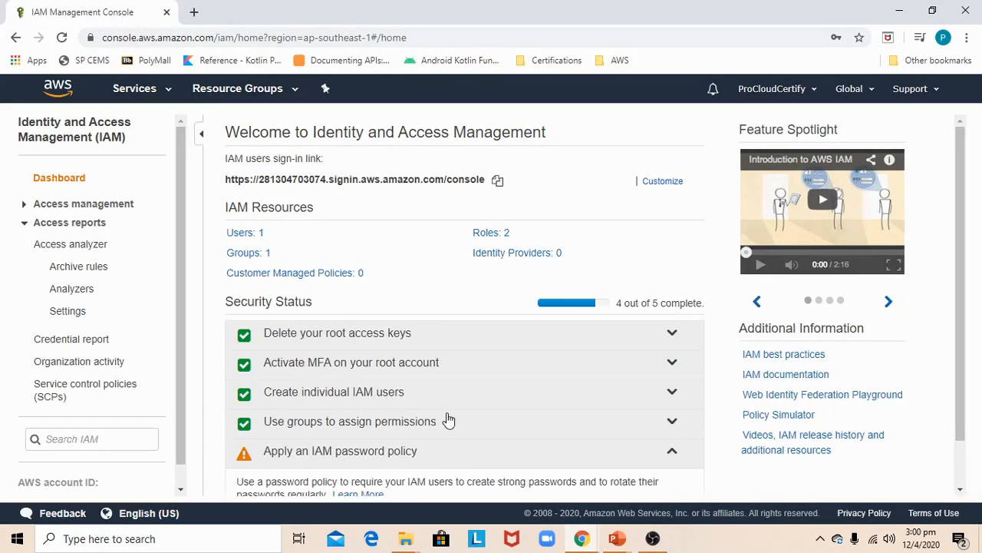
scroll(445, 417, down, 1)
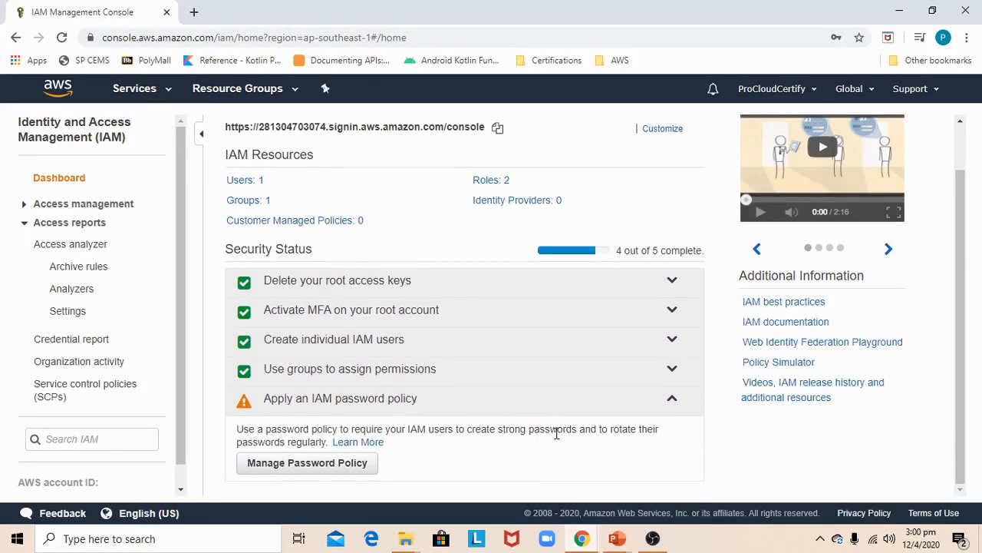
click(330, 469)
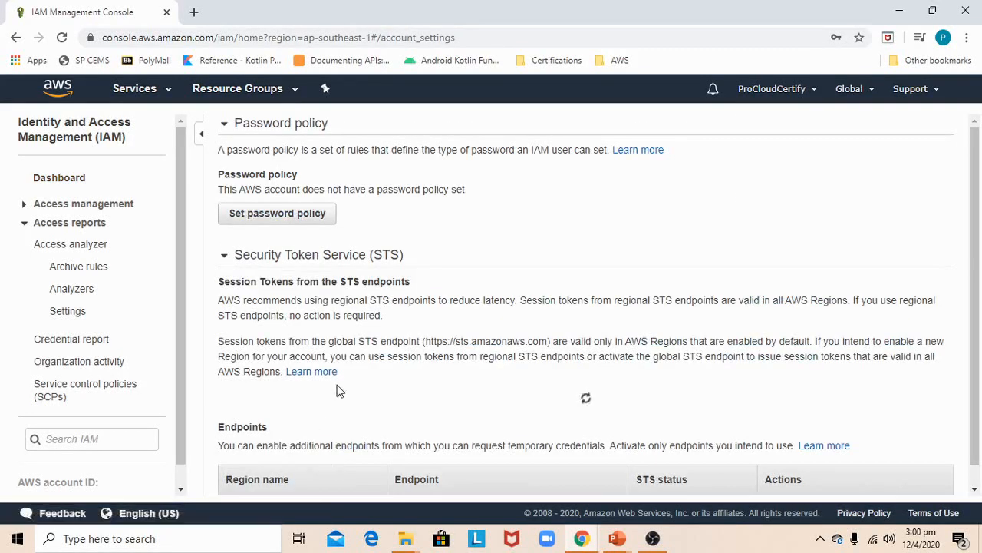
scroll(354, 346, down, 3)
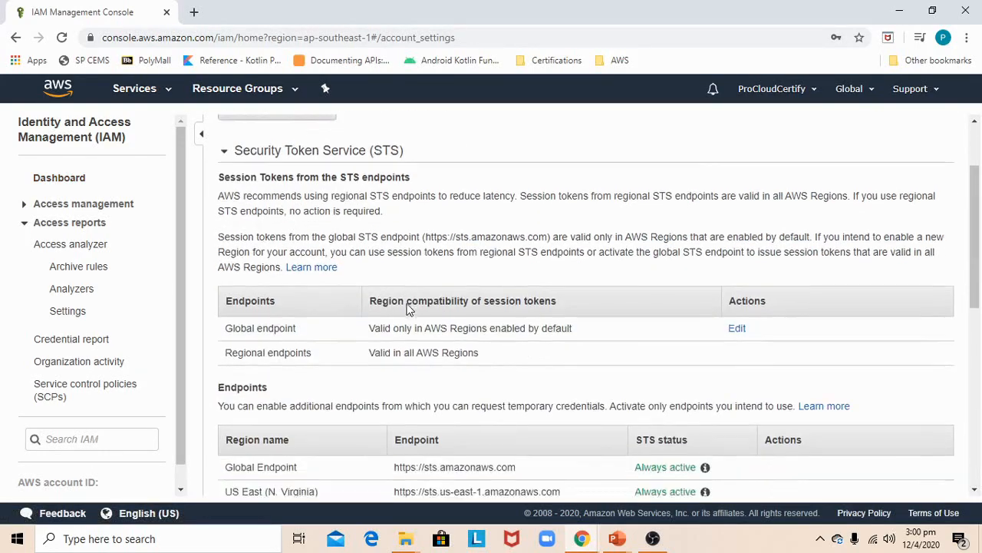
scroll(404, 307, up, 3)
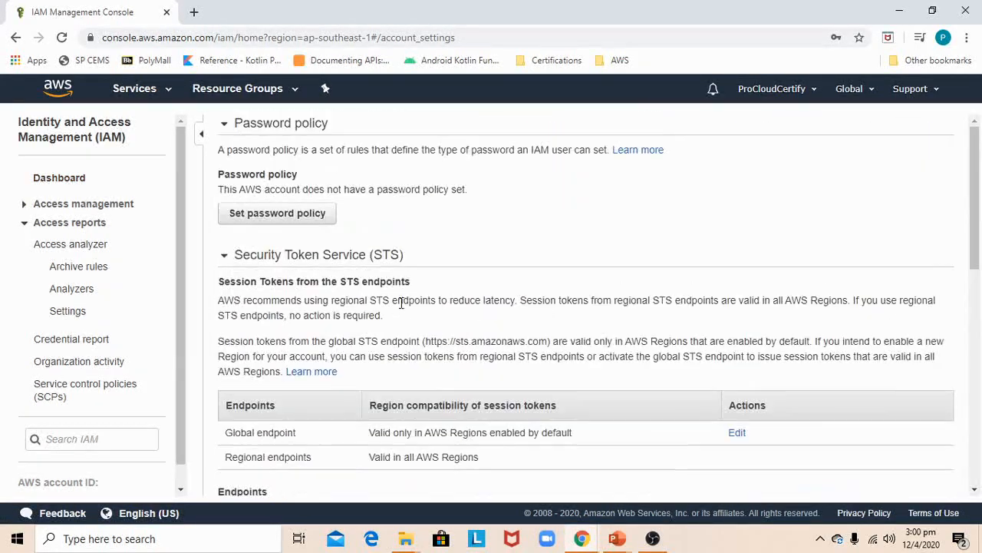
click(265, 220)
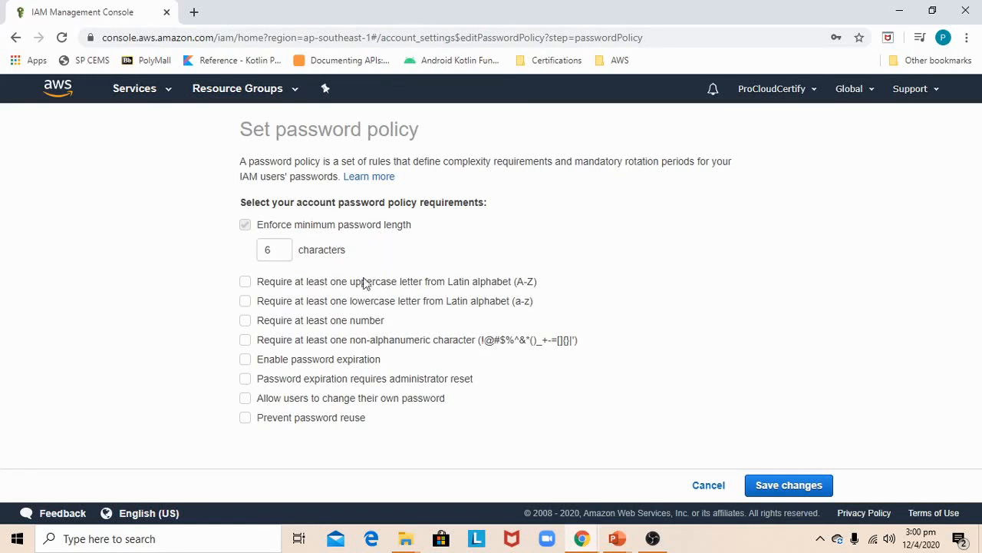
Require uppercase, number and non-alphanumeric characters, and enable password expiry after 90 days
click(245, 283)
click(246, 322)
click(245, 343)
click(245, 361)
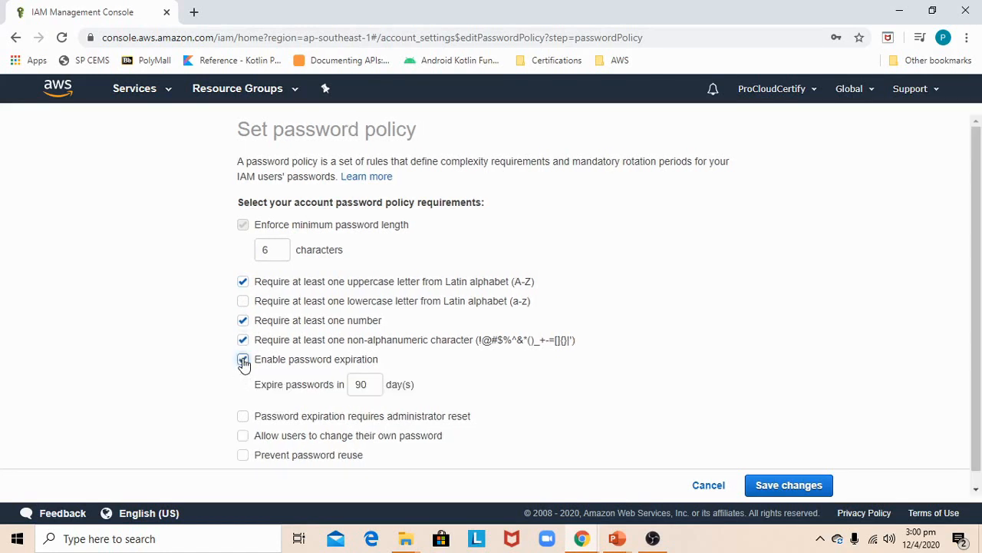
drag(366, 386, 331, 384)
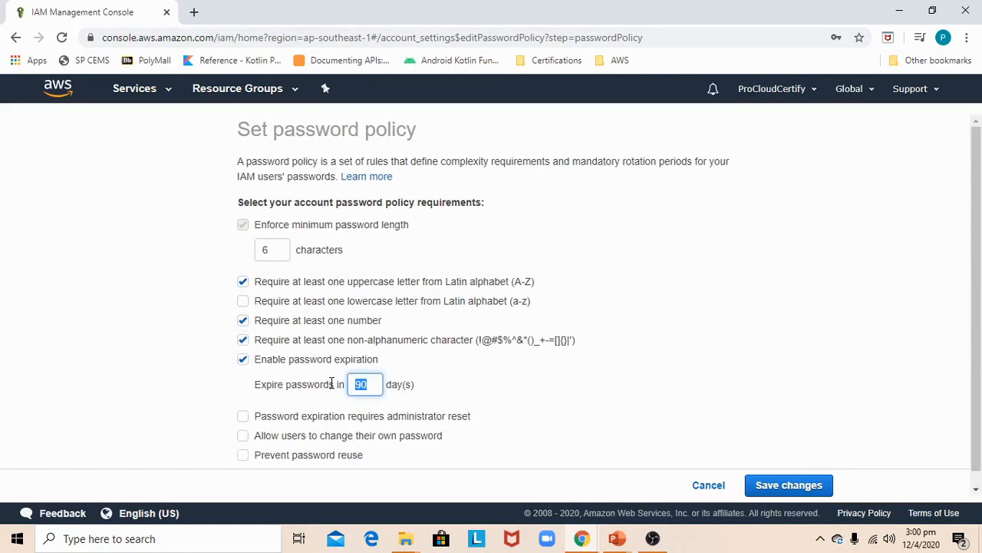
text(6)
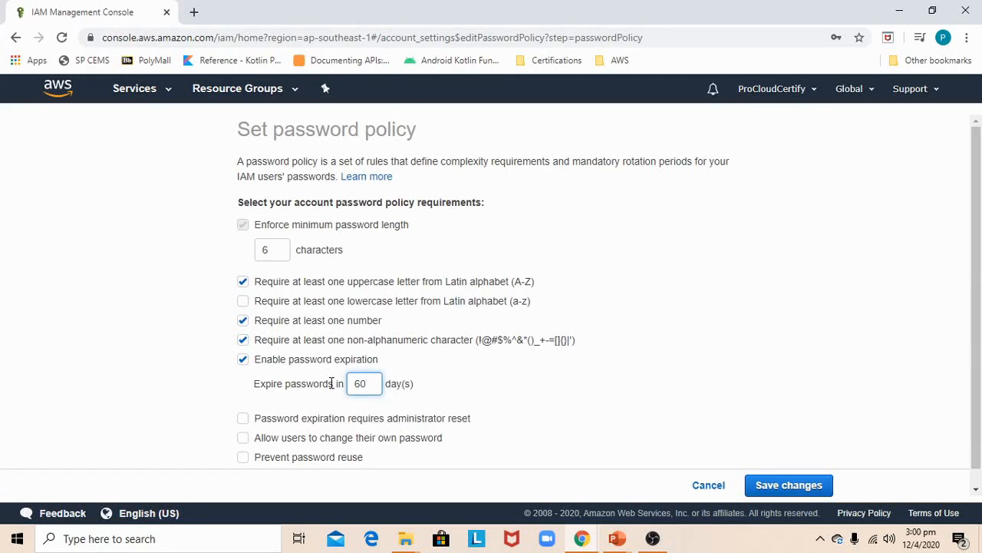
key(BackSpace)
key(BackSpace)
text(90)
Allow users to change their own passwords and save the policy
scroll(333, 378, down, 1)
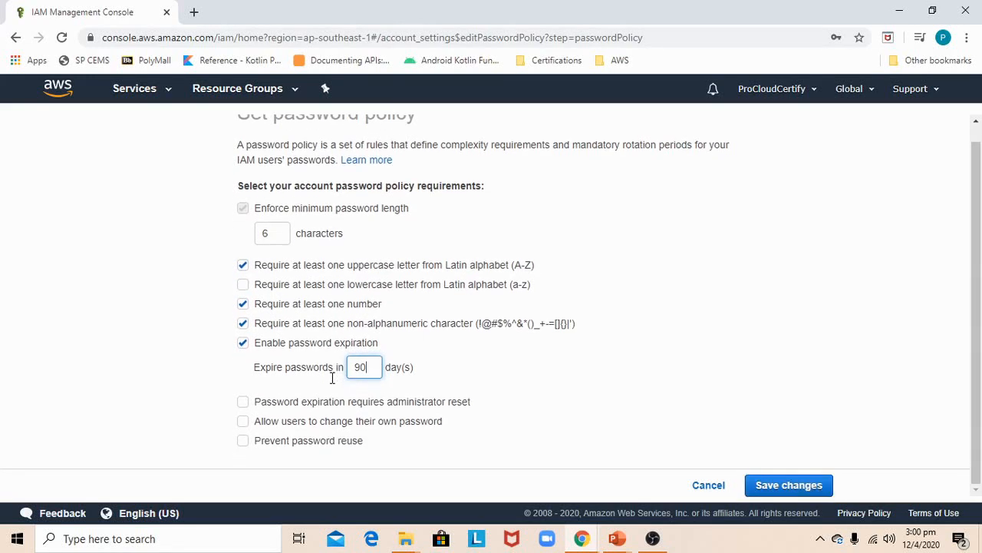
click(244, 424)
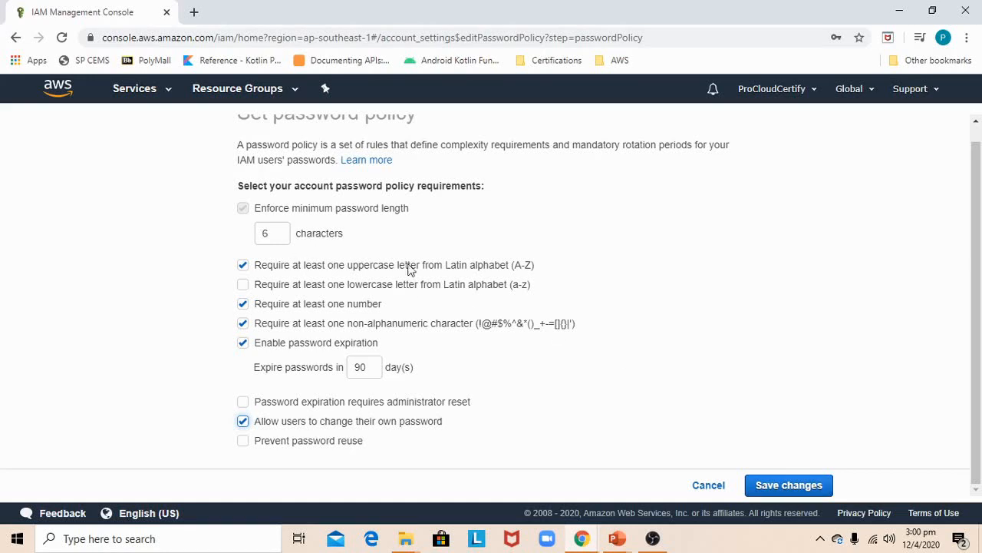
click(802, 487)
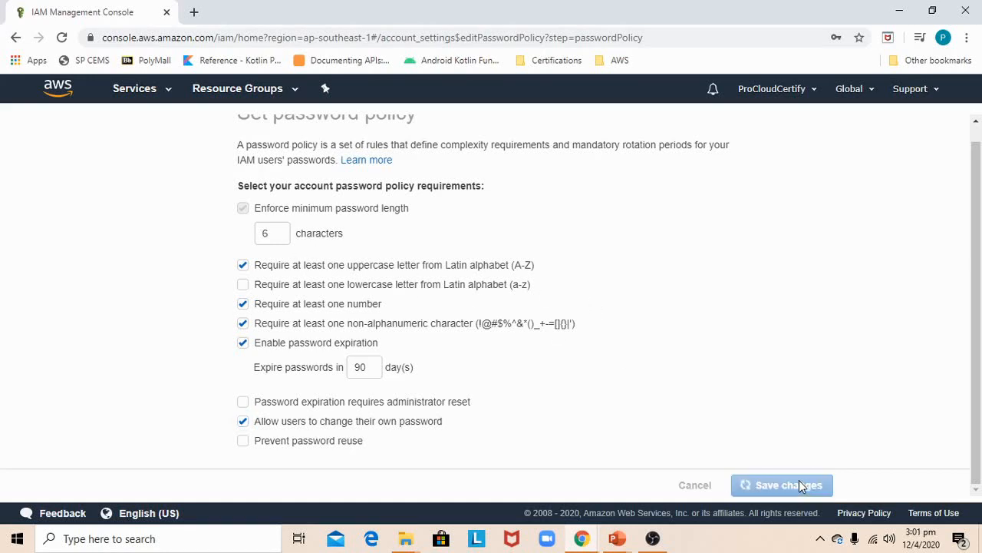
scroll(379, 322, down, 2)
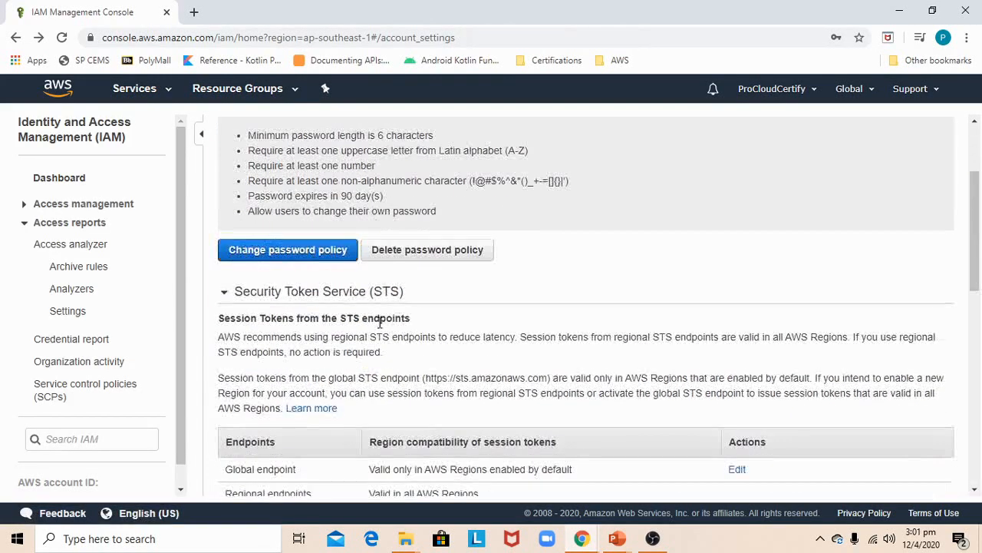
Back on the IAM dashboard, inspect the 'Create individual IAM users' check and confirm 5 of 5 checks pass
scroll(391, 215, up, 2)
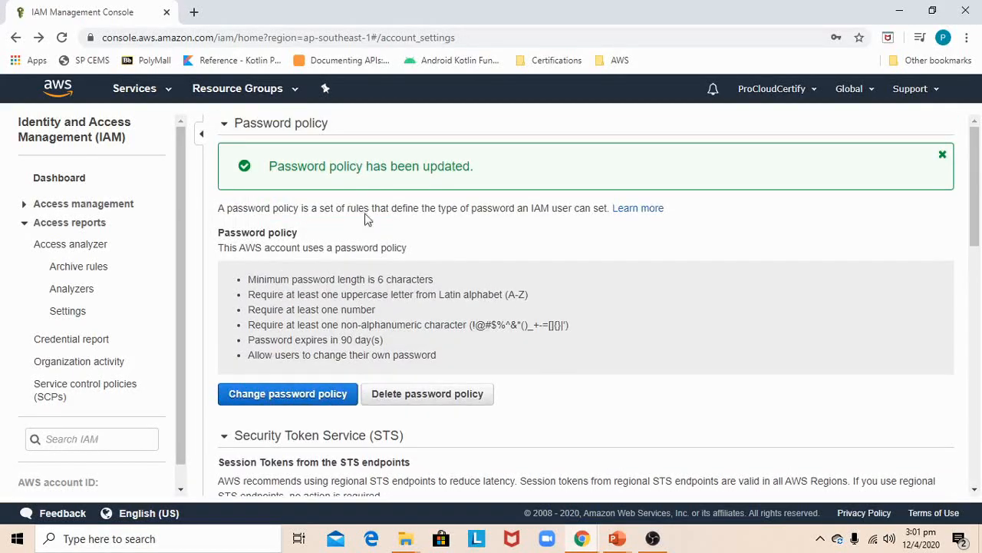
click(69, 182)
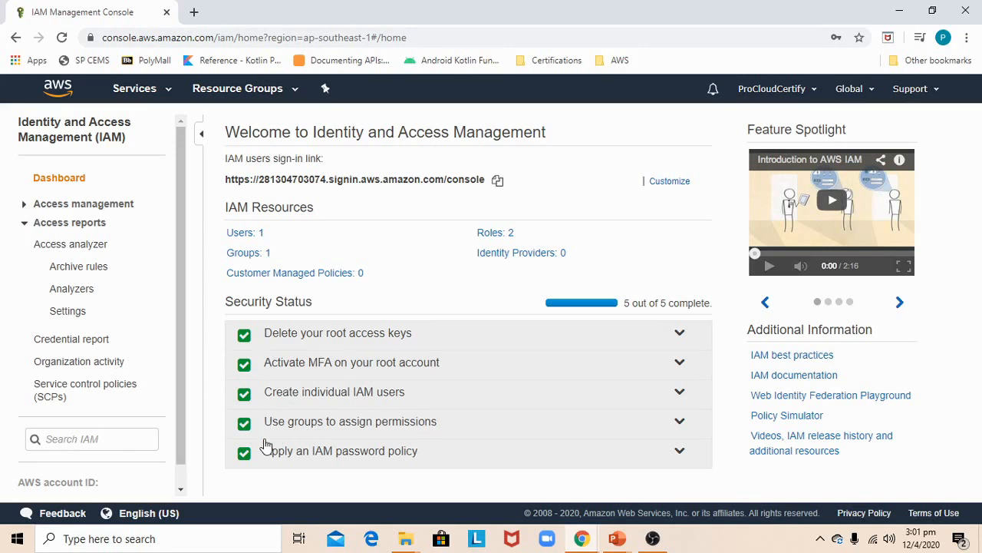
click(385, 401)
scroll(390, 412, down, 1)
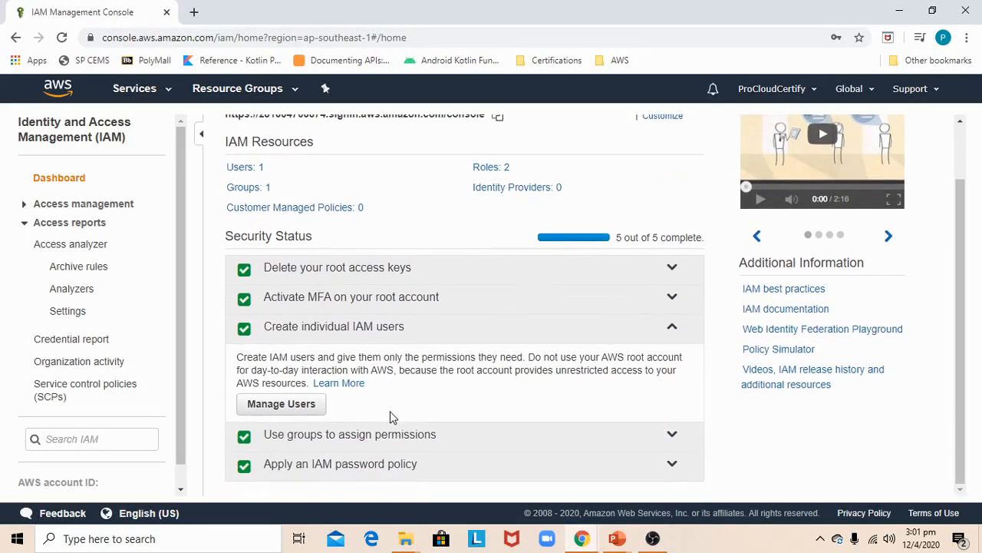
click(390, 341)
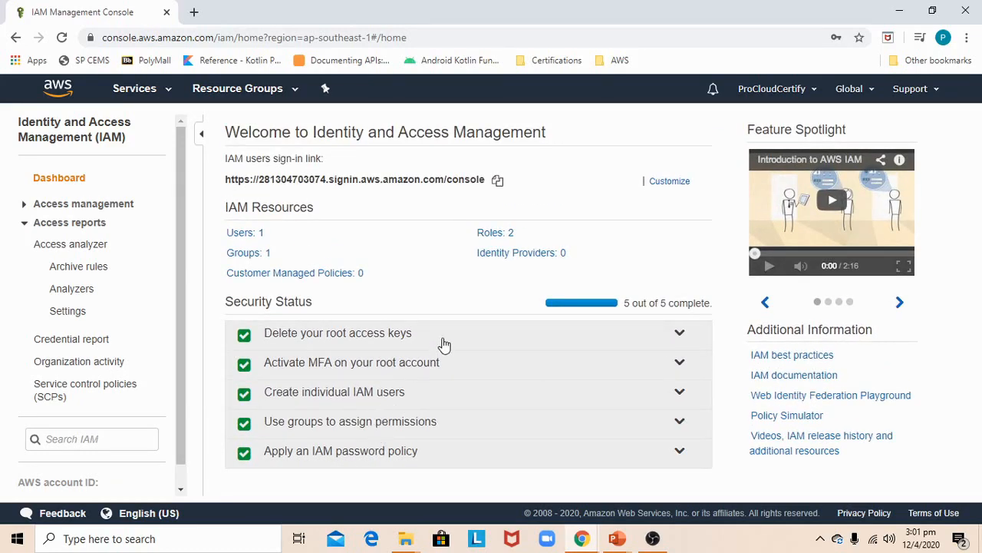